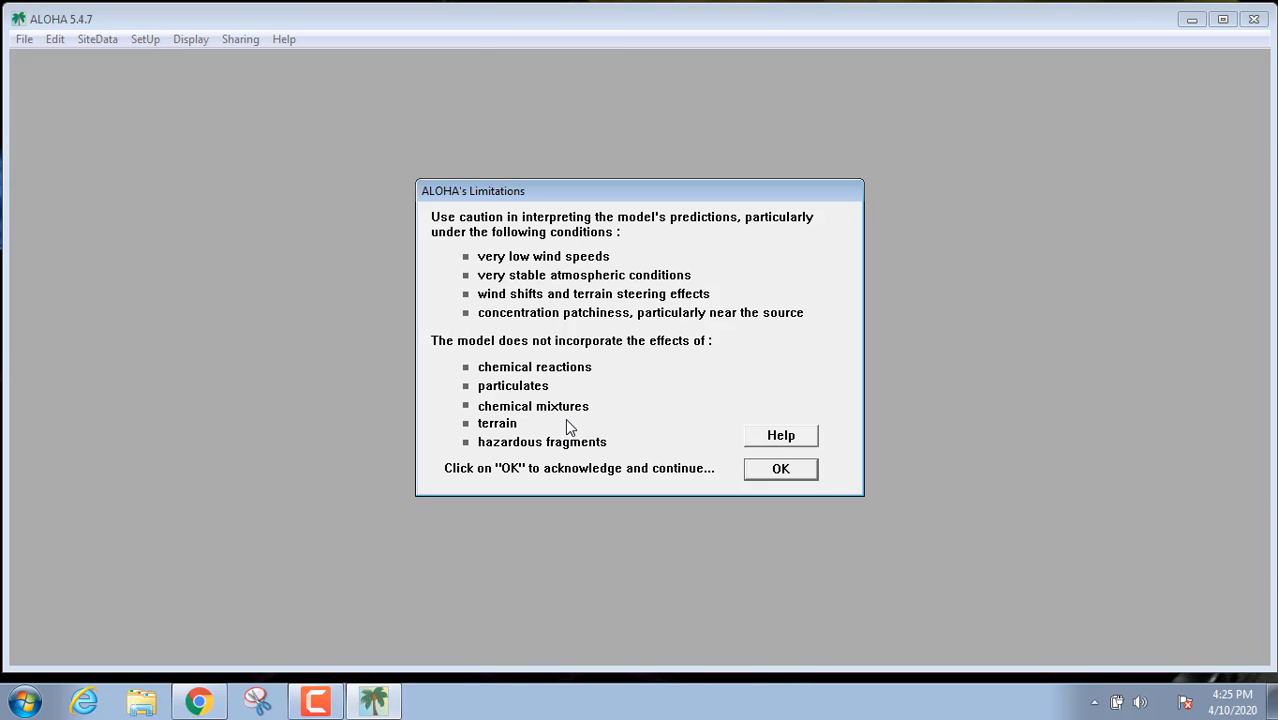
Step: Acknowledge the model's limitations notice and set the site location to FAIRBANKS, ALASKA
{"action": "left_click", "coordinate": [781, 469]}
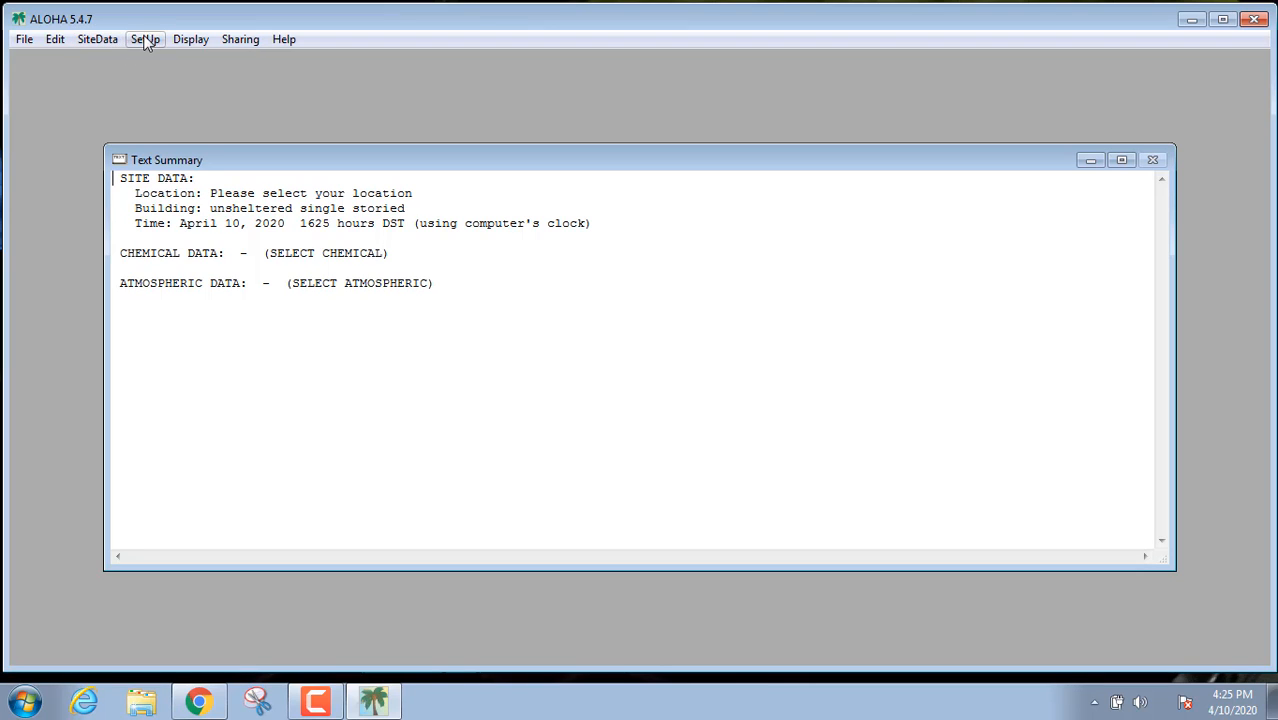
{"action": "left_click", "coordinate": [90, 40]}
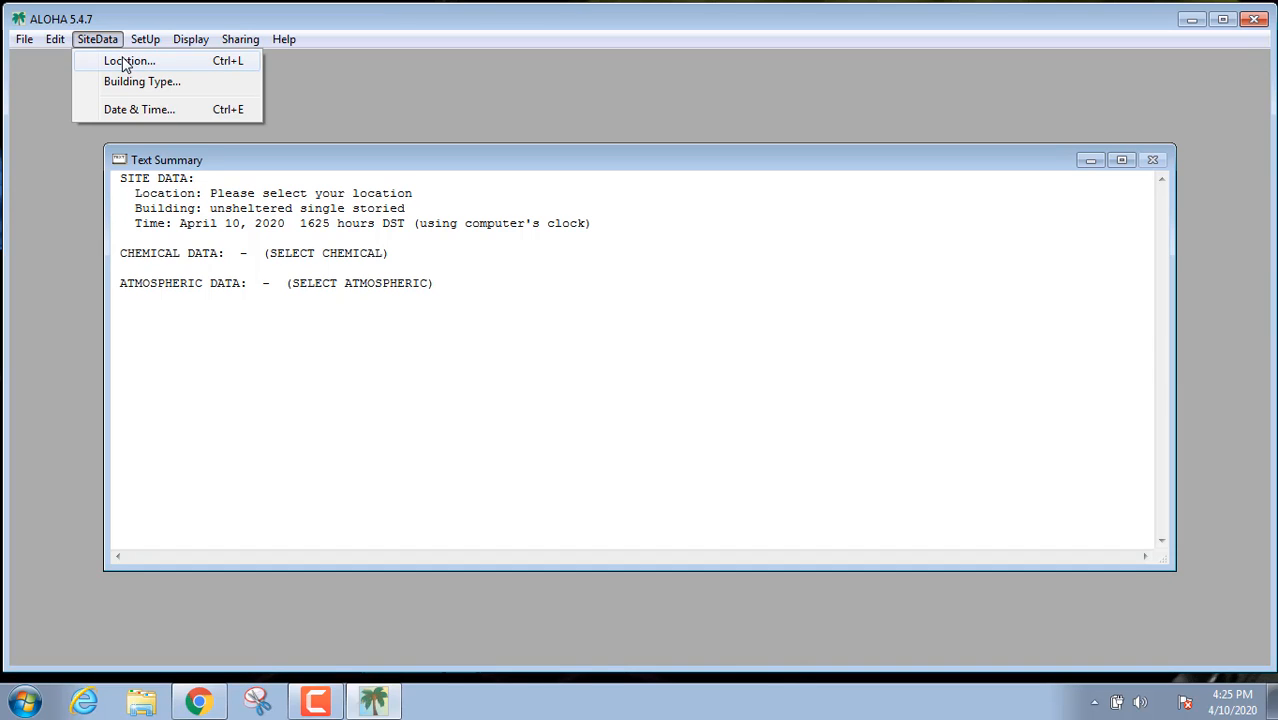
{"action": "left_click", "coordinate": [126, 62]}
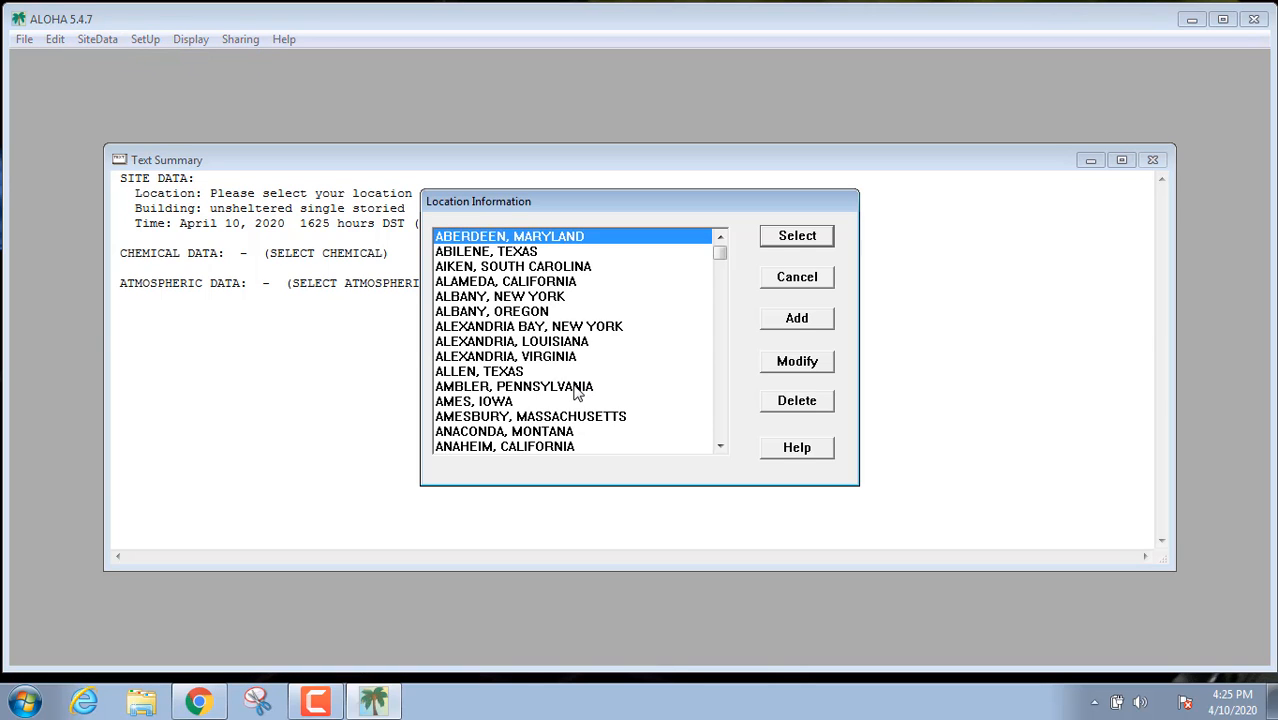
{"action": "scroll", "coordinate": [593, 338], "scroll_direction": "down", "scroll_amount": 1}
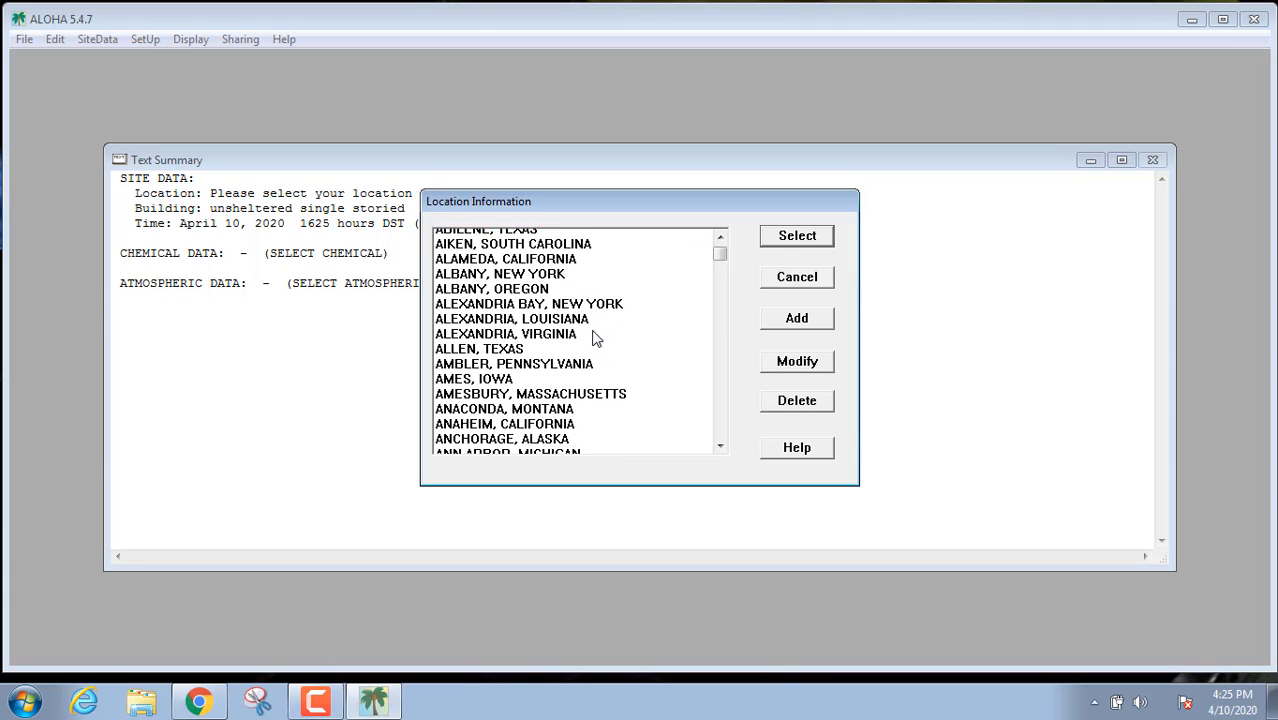
{"action": "scroll", "coordinate": [593, 338], "scroll_direction": "down", "scroll_amount": 7}
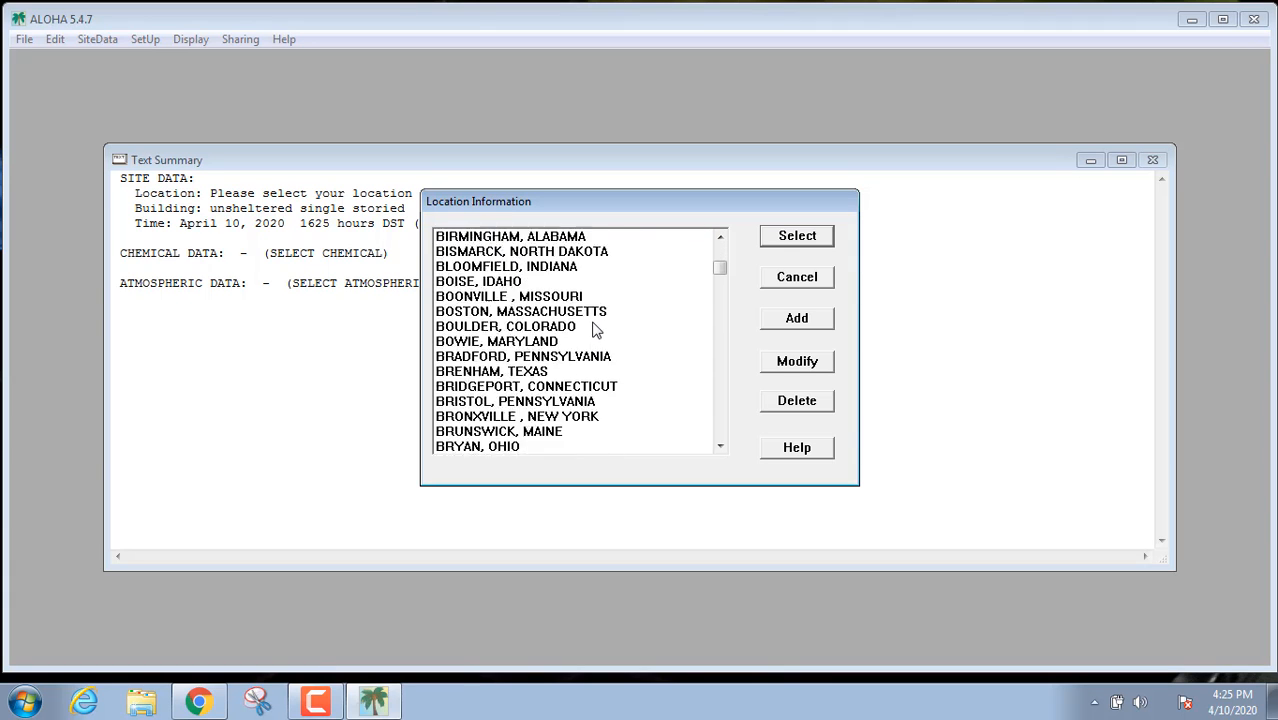
{"action": "scroll", "coordinate": [593, 329], "scroll_direction": "down", "scroll_amount": 18}
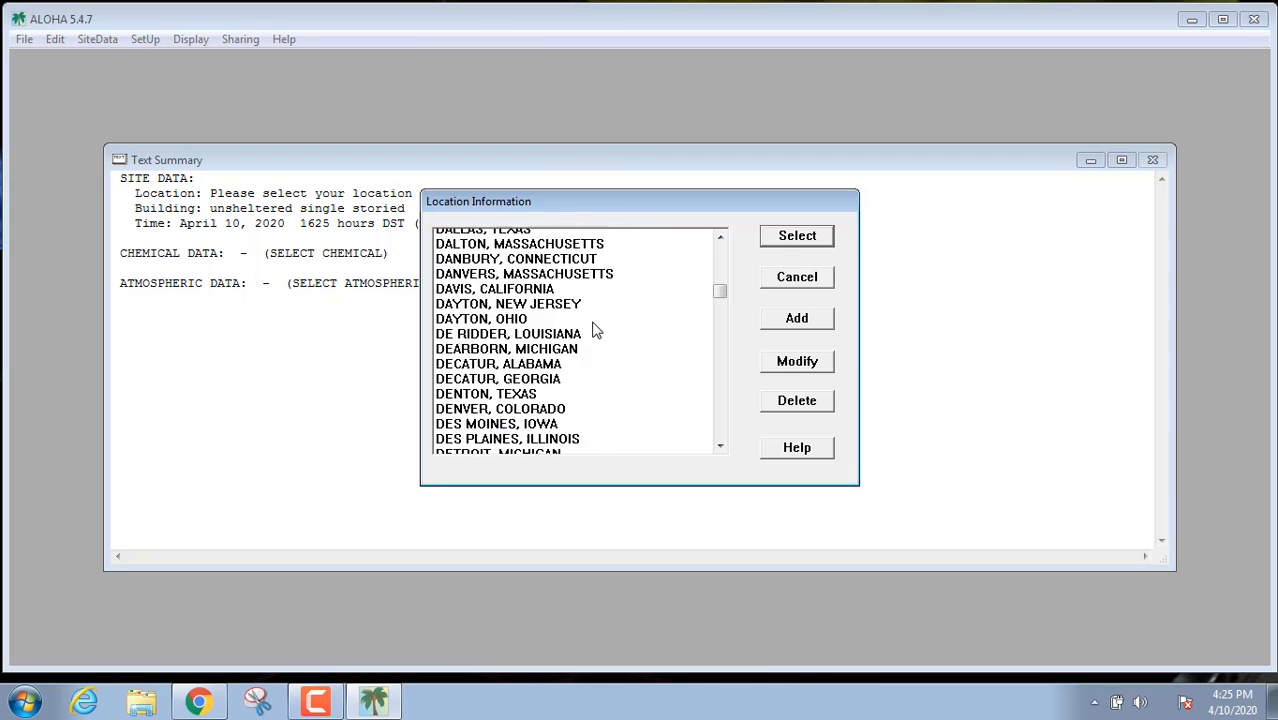
{"action": "scroll", "coordinate": [593, 329], "scroll_direction": "down", "scroll_amount": 16}
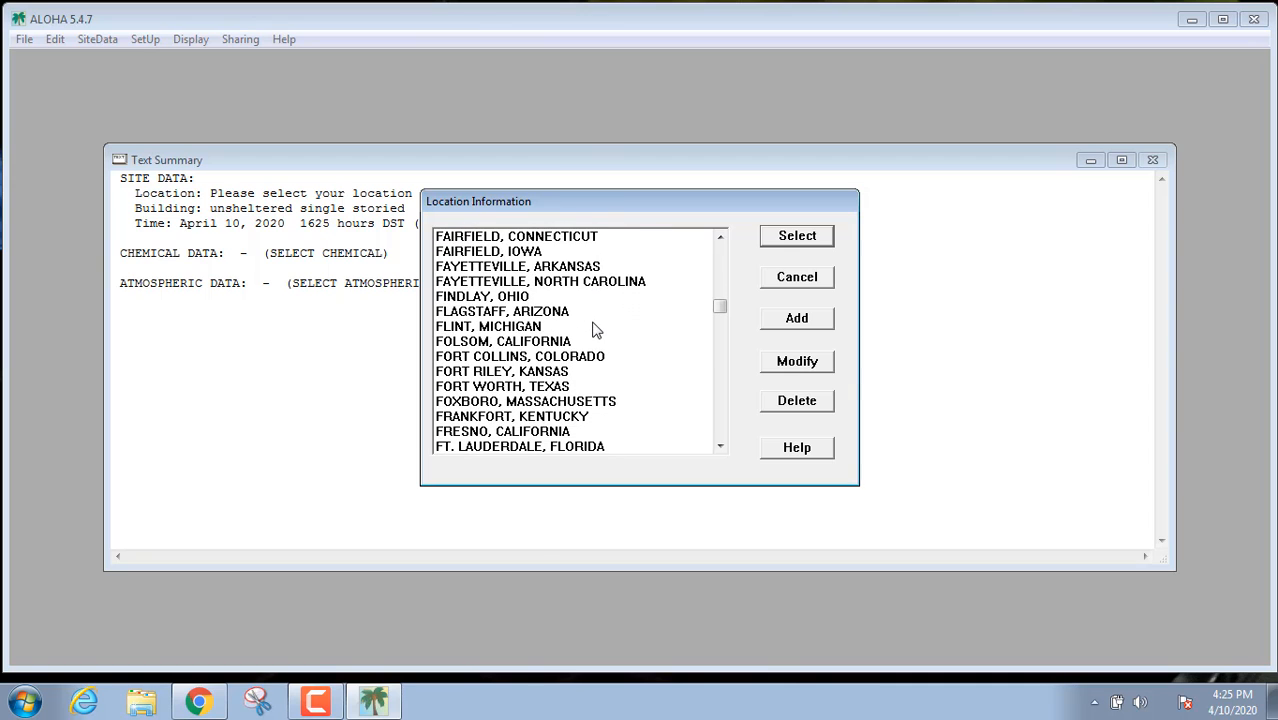
{"action": "scroll", "coordinate": [593, 330], "scroll_direction": "down", "scroll_amount": 1}
{"action": "scroll", "coordinate": [593, 330], "scroll_direction": "up", "scroll_amount": 1}
{"action": "scroll", "coordinate": [593, 330], "scroll_direction": "up", "scroll_amount": 1}
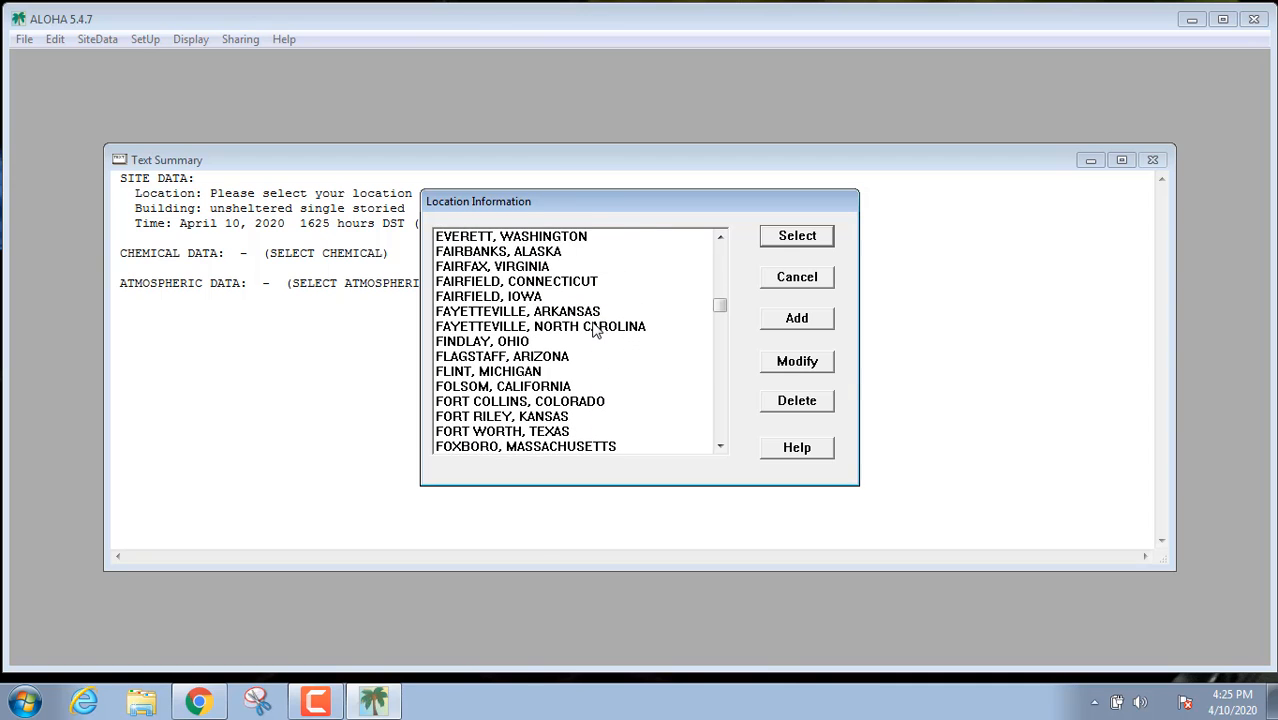
{"action": "left_click", "coordinate": [536, 256]}
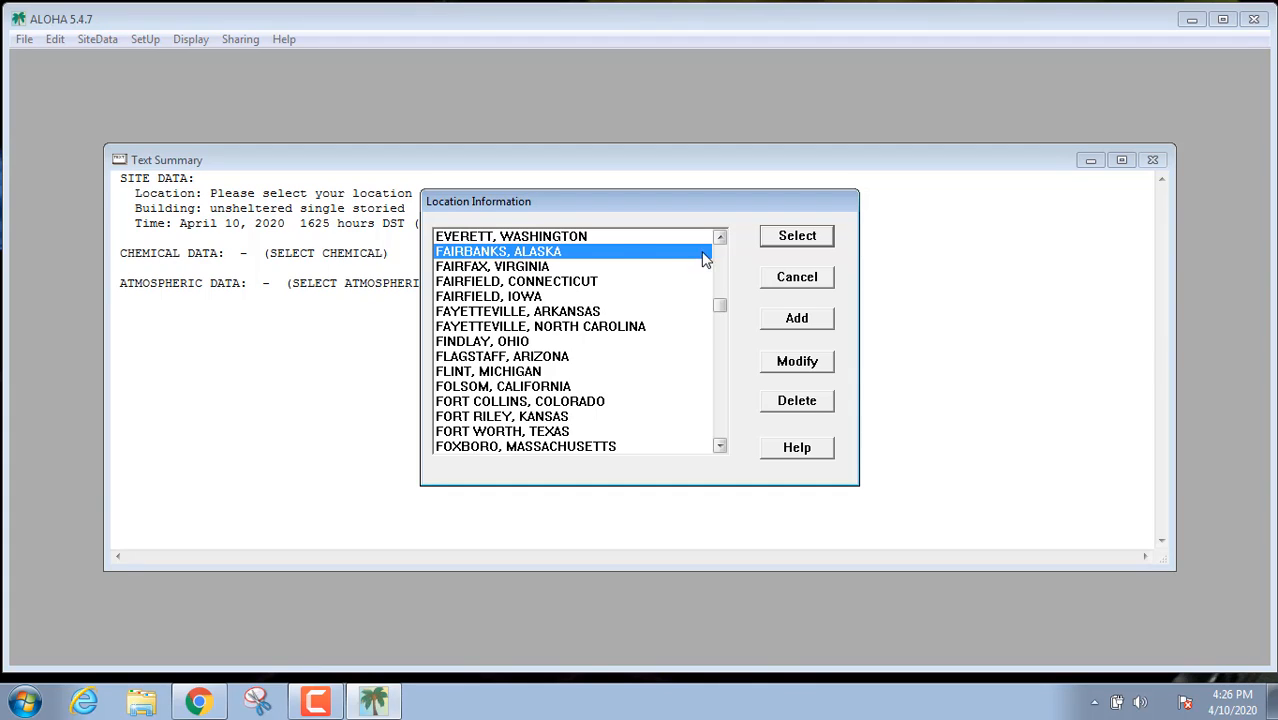
{"action": "left_click", "coordinate": [789, 238]}
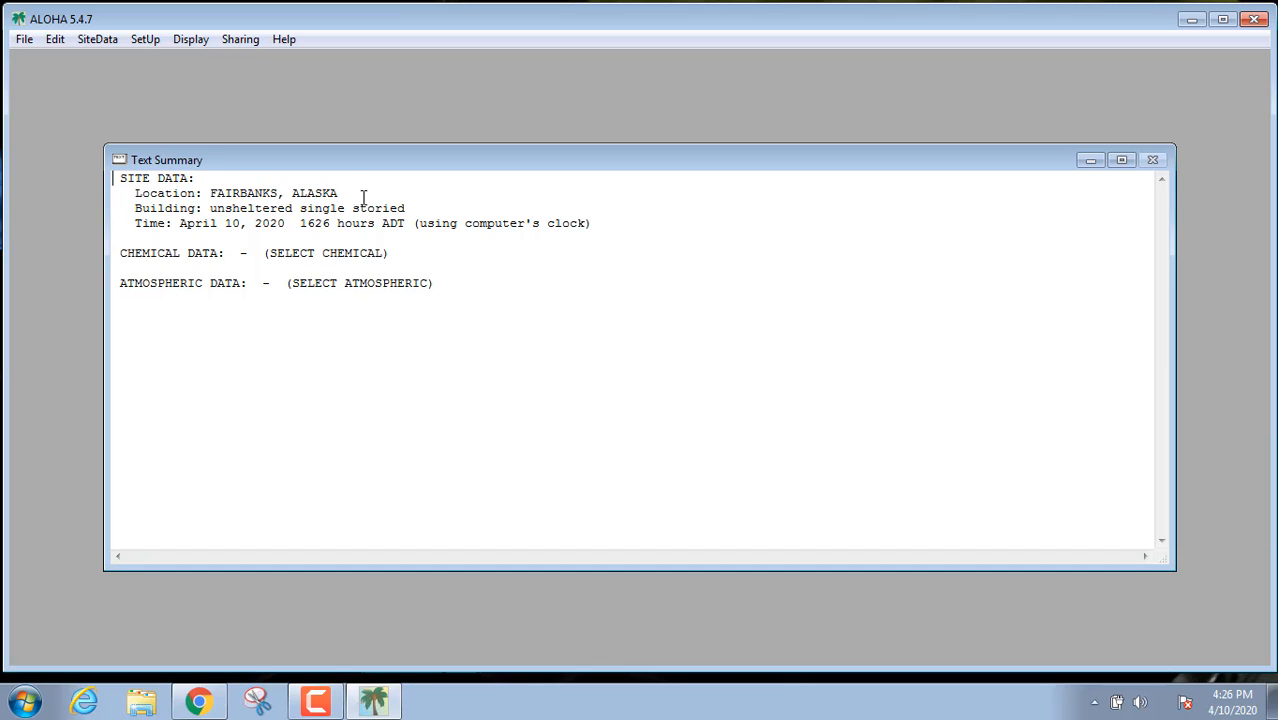
Step: Set the infiltration building type in the site data to Enclosed office building
{"action": "left_click", "coordinate": [89, 40]}
{"action": "left_click", "coordinate": [130, 83]}
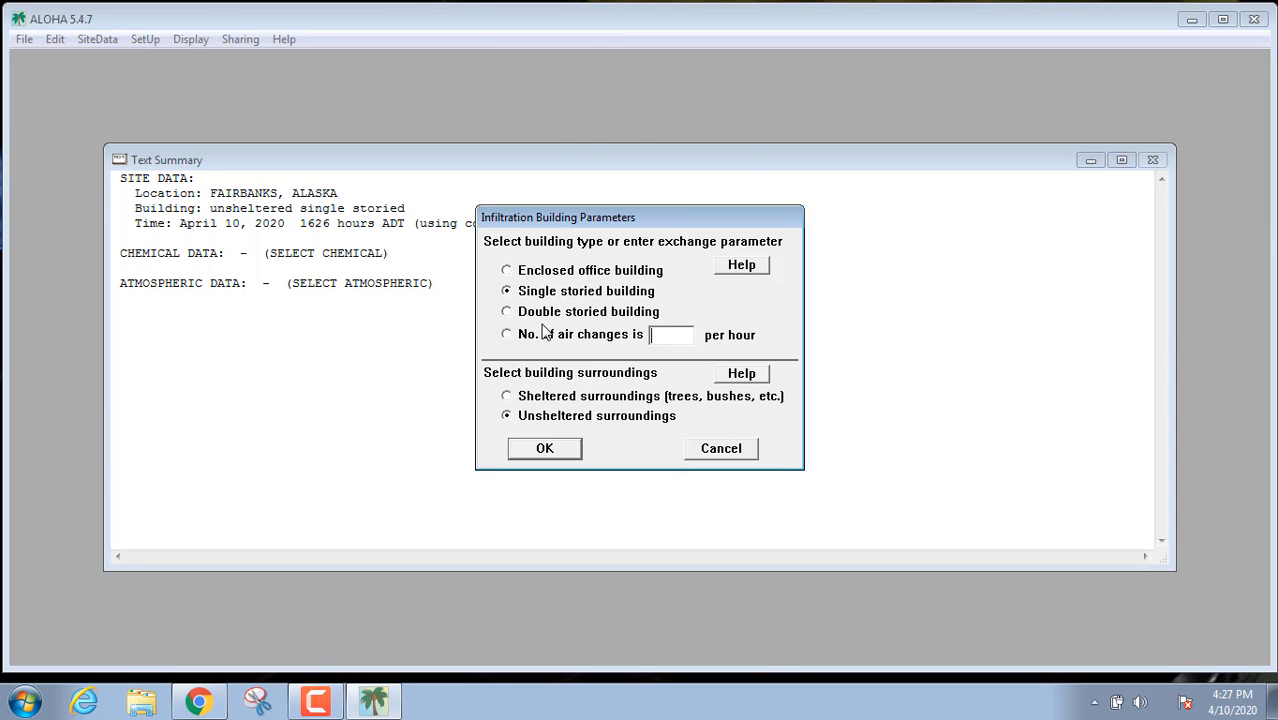
{"action": "left_click", "coordinate": [507, 272]}
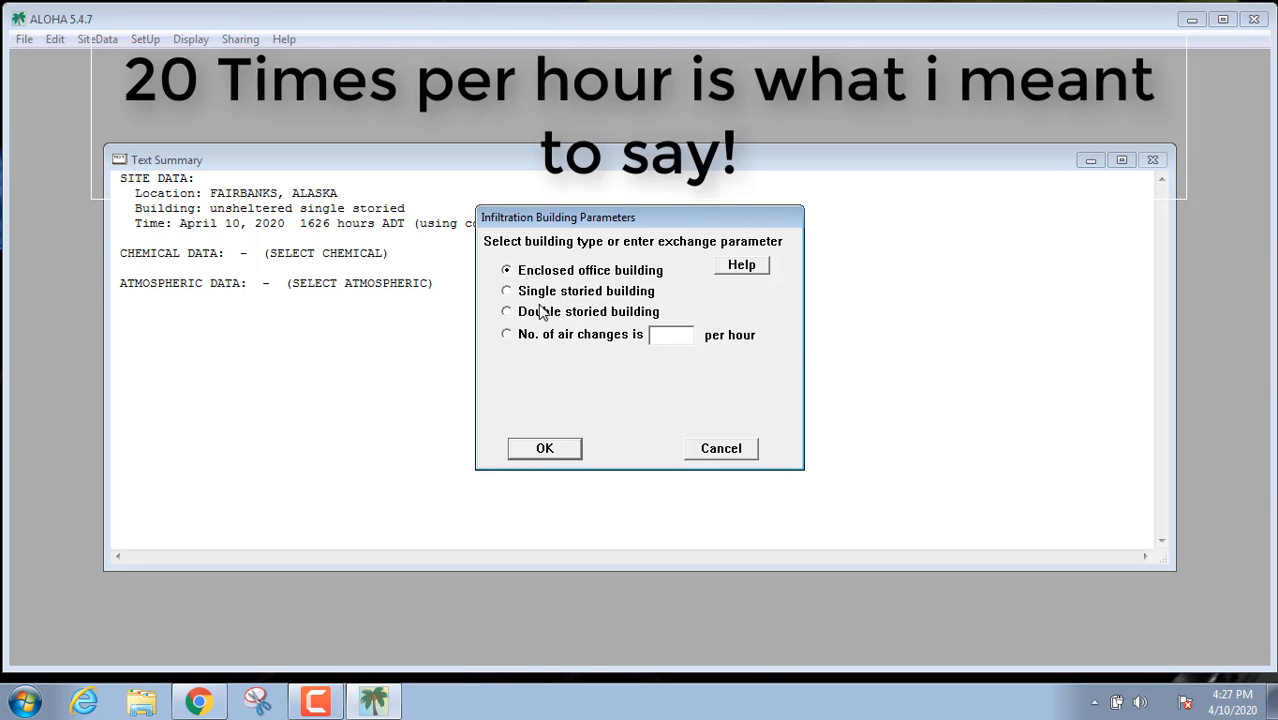
{"action": "left_click", "coordinate": [544, 449]}
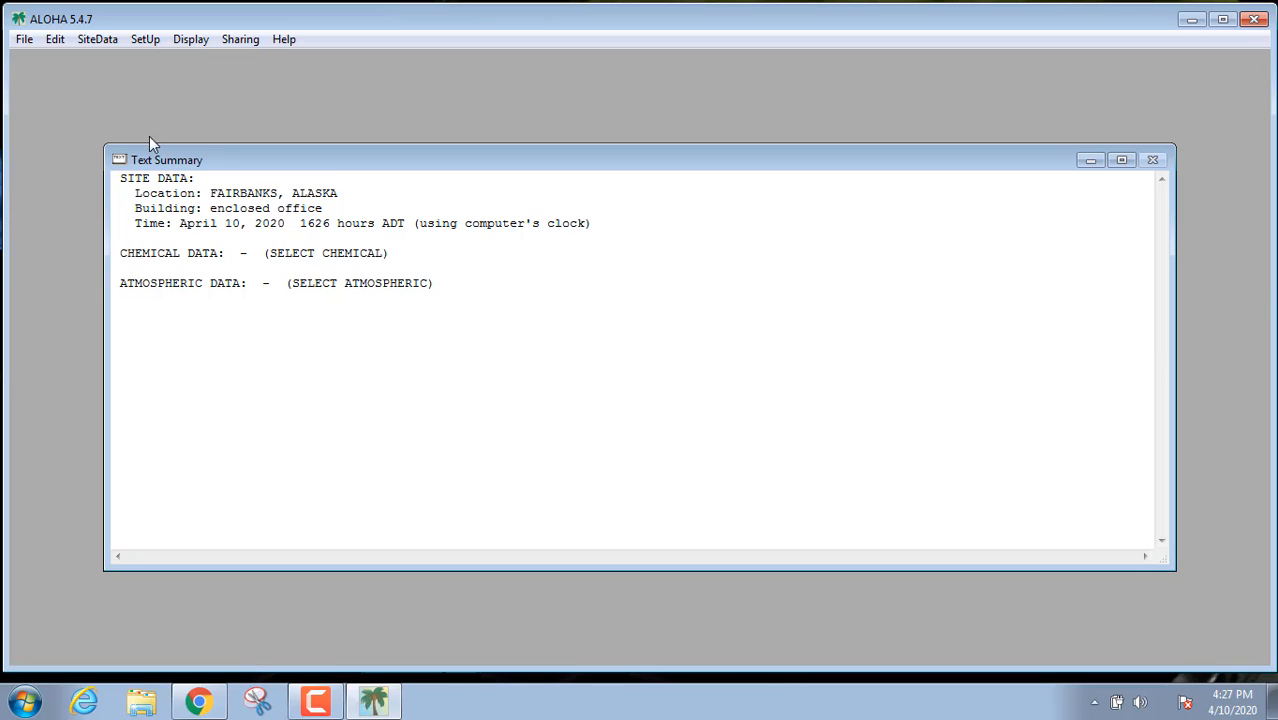
Step: Find CHLORINE in the pure chemicals list and select it as the chemical for the scenario
{"action": "left_click", "coordinate": [86, 41]}
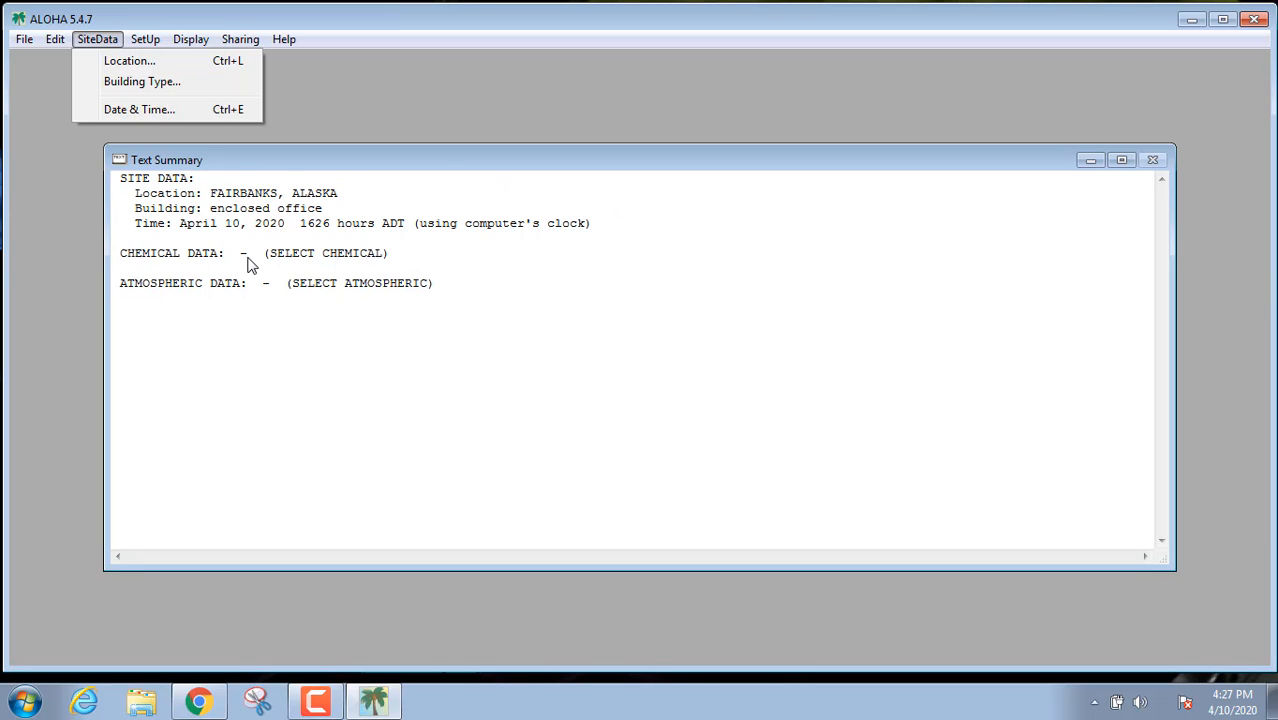
{"action": "mouse_move", "coordinate": [150, 48]}
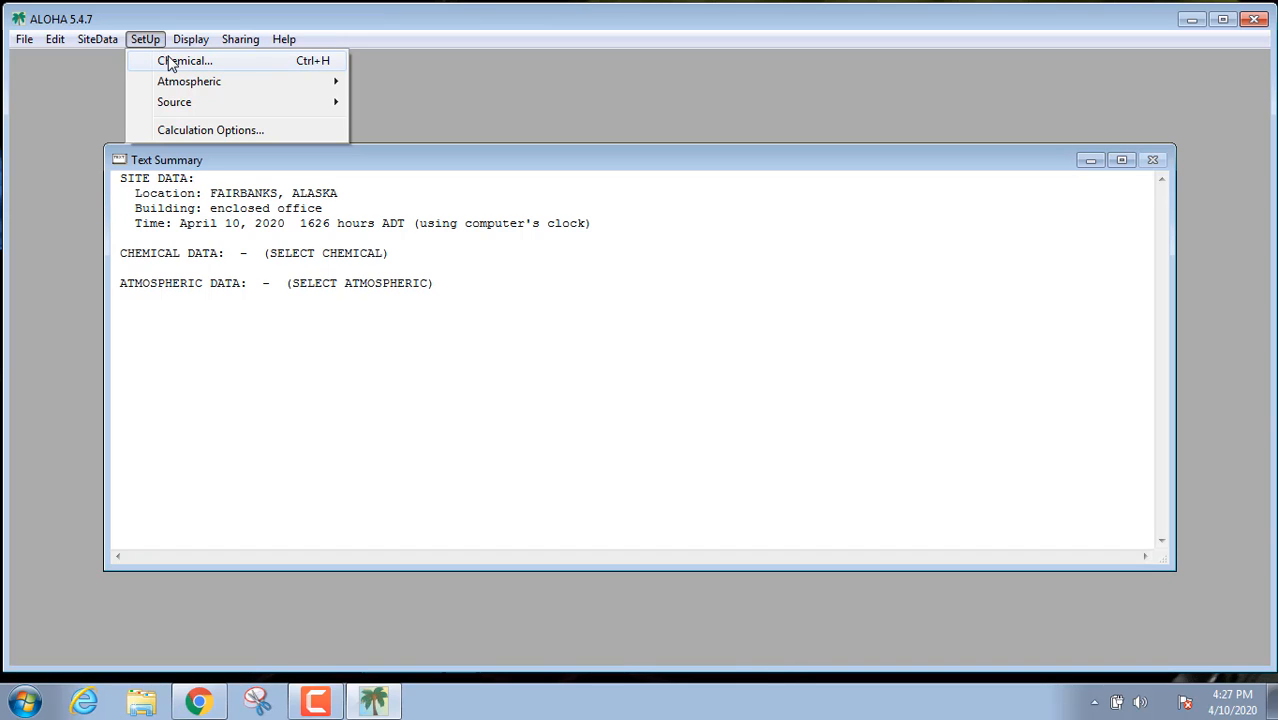
{"action": "left_click", "coordinate": [170, 62]}
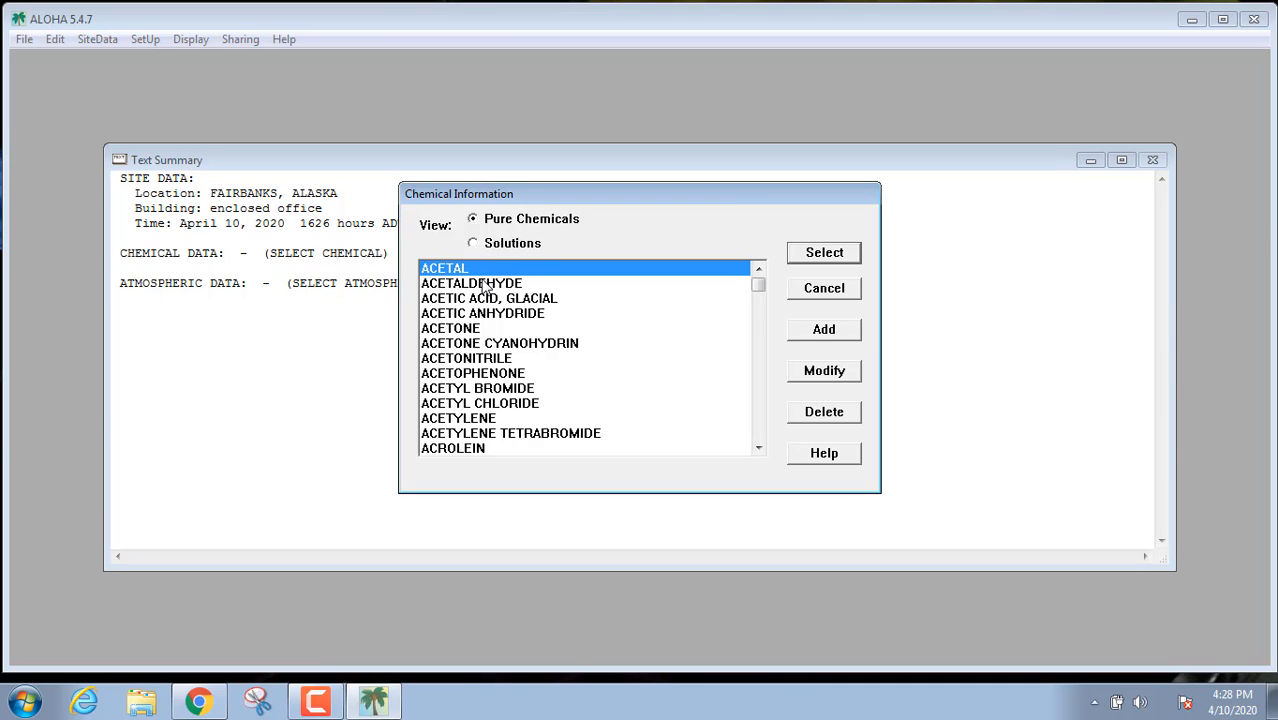
{"action": "key", "text": "c"}
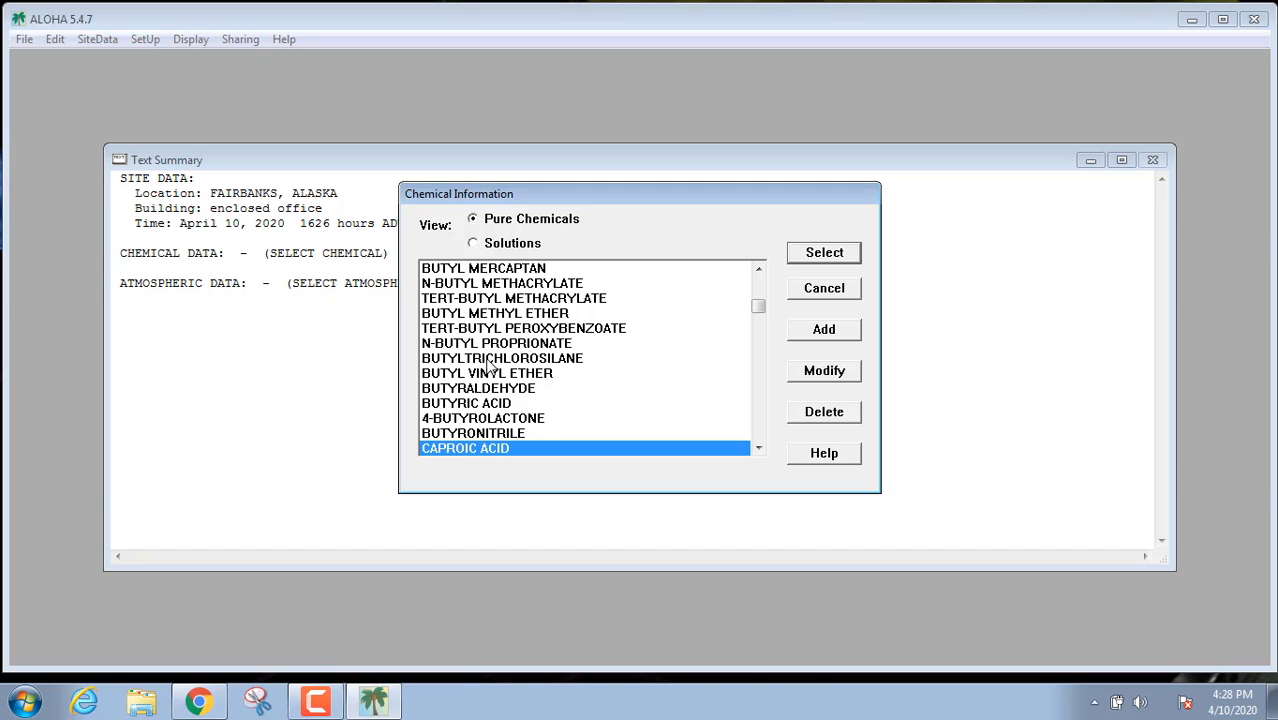
{"action": "left_click_drag", "start_coordinate": [764, 313], "coordinate": [762, 284]}
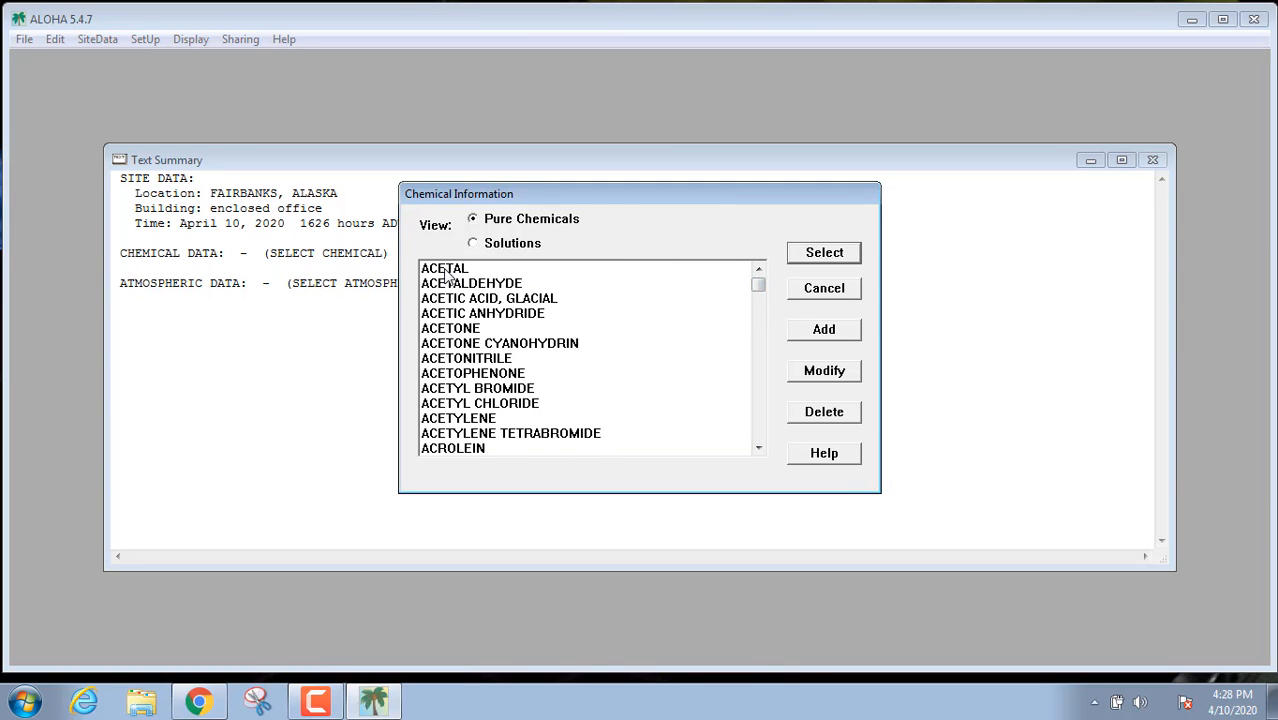
{"action": "key", "text": "c"}
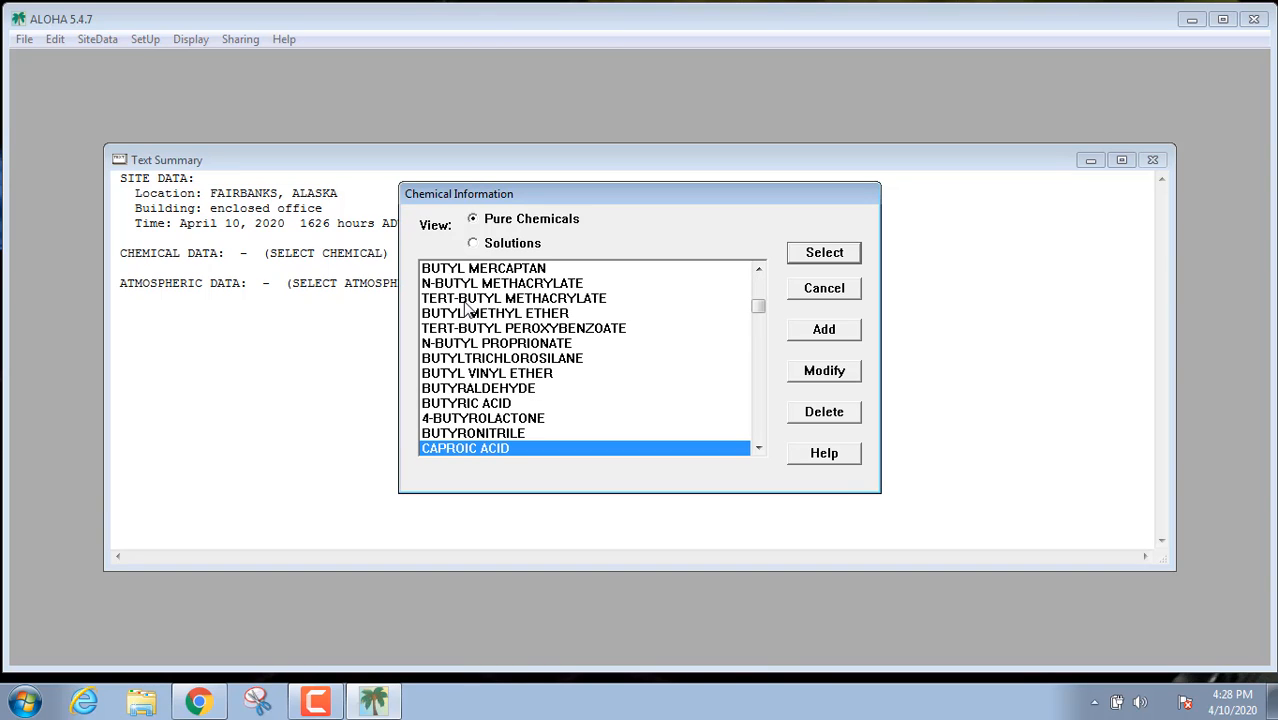
{"action": "key", "text": "h"}
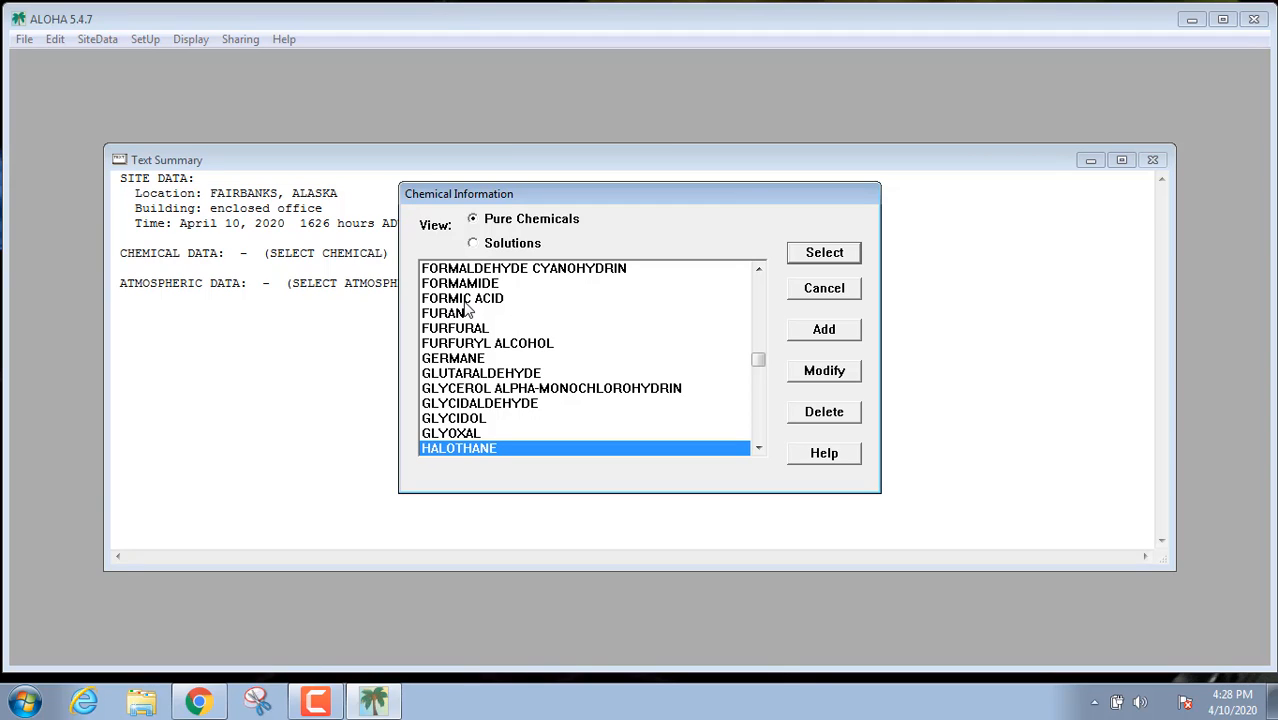
{"action": "key", "text": "c"}
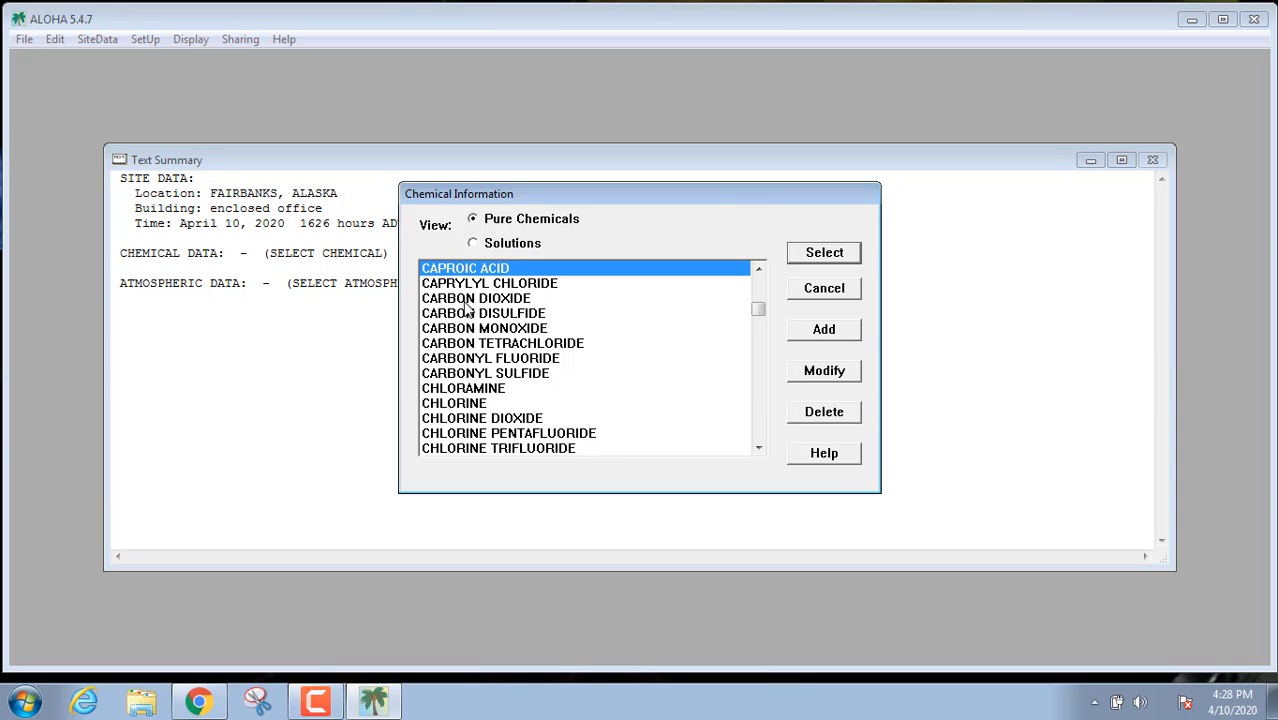
{"action": "key", "text": "h"}
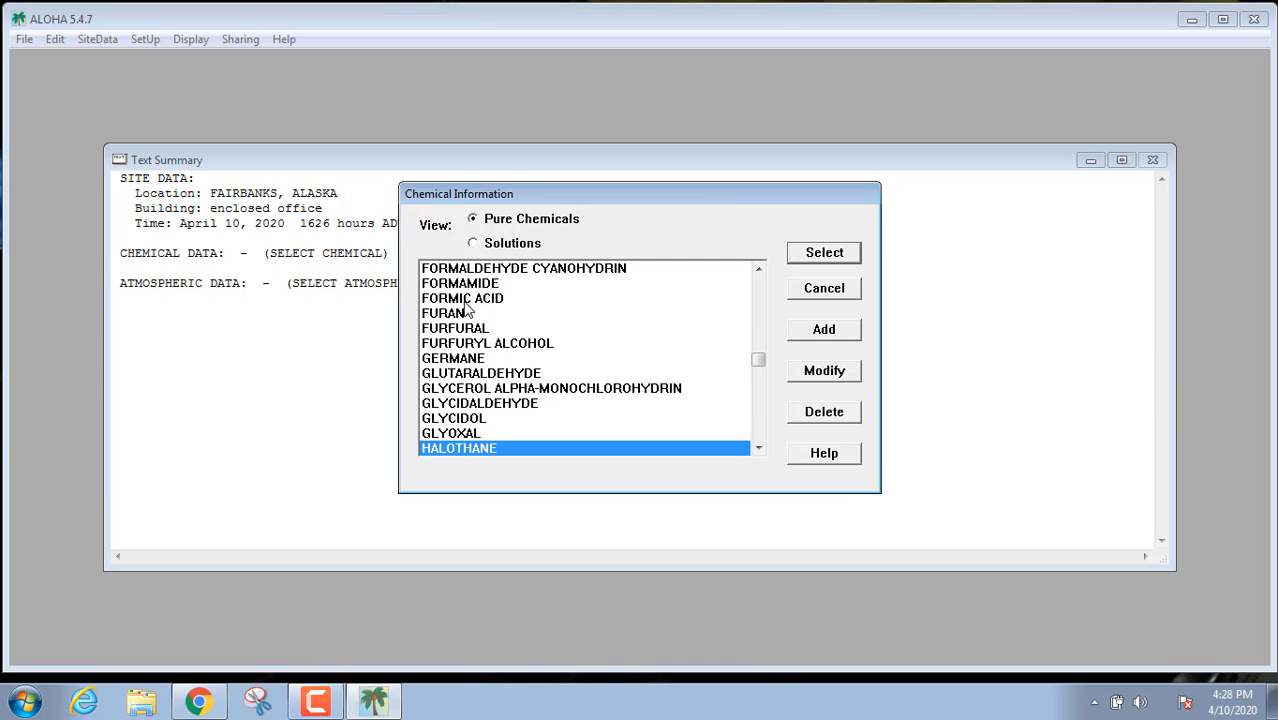
{"action": "key", "text": "l"}
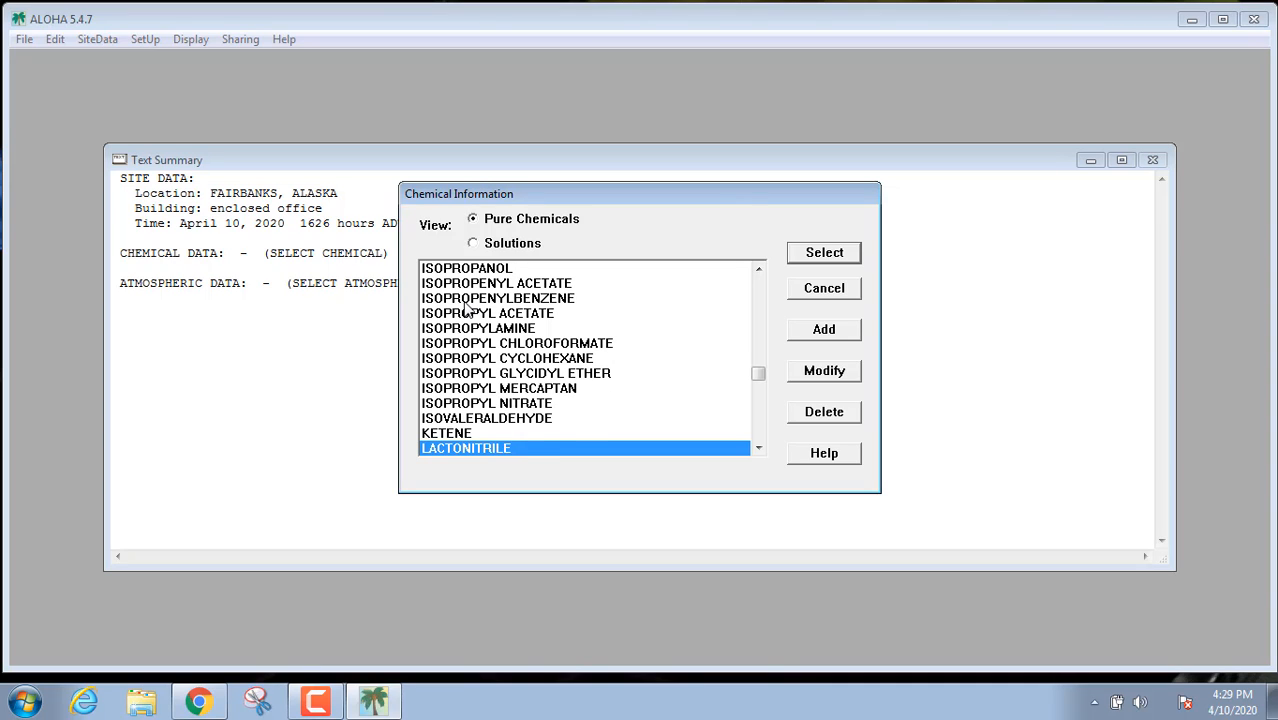
{"action": "key", "text": "c"}
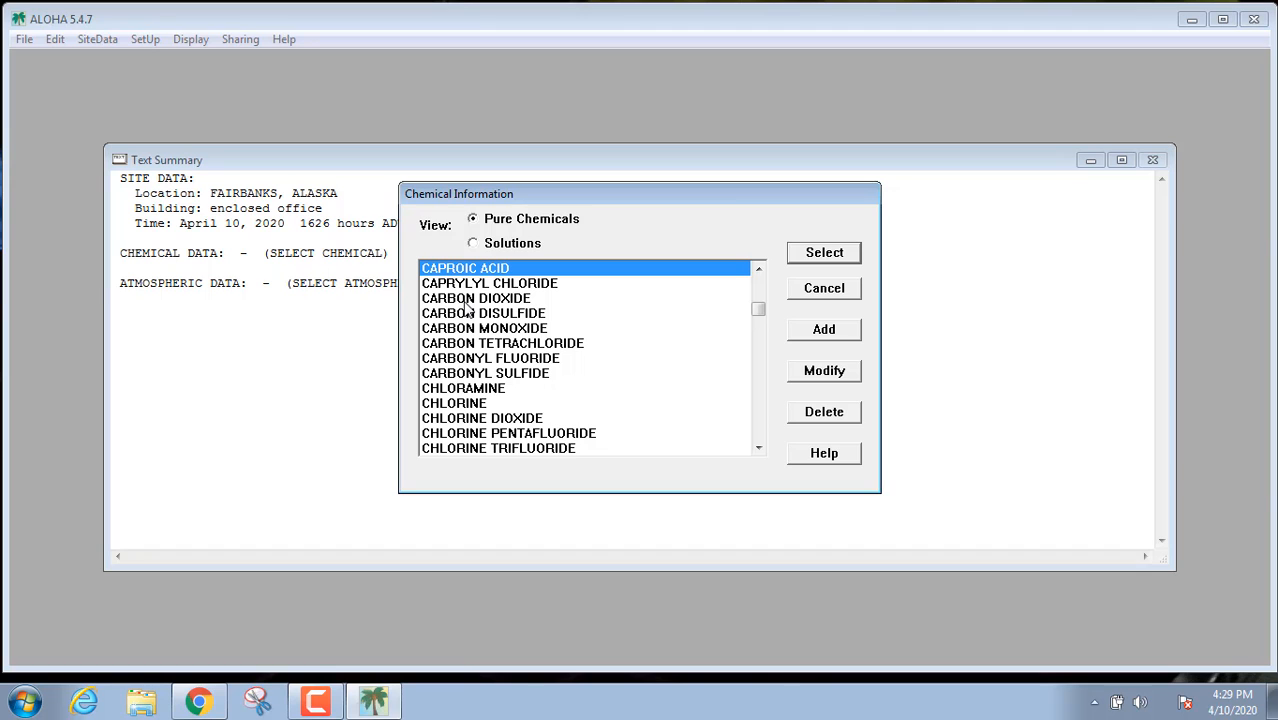
{"action": "scroll", "coordinate": [470, 330], "scroll_direction": "down", "scroll_amount": 6}
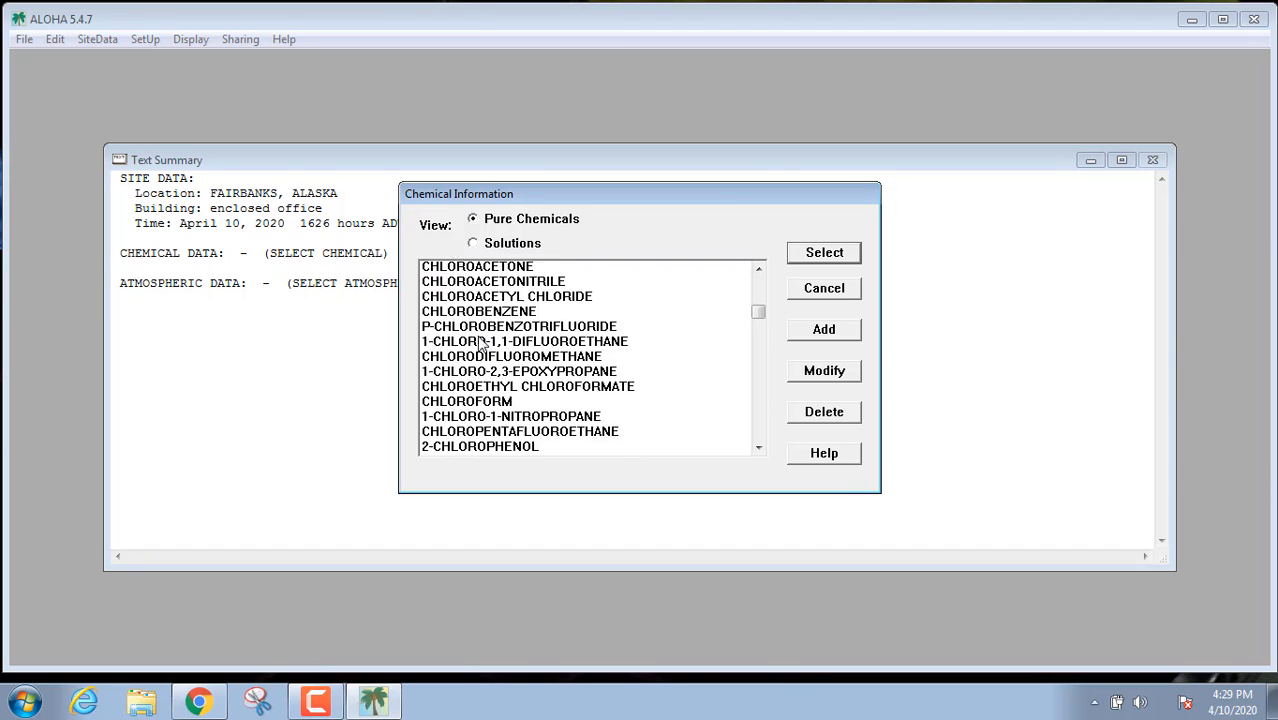
{"action": "scroll", "coordinate": [483, 343], "scroll_direction": "down", "scroll_amount": 5}
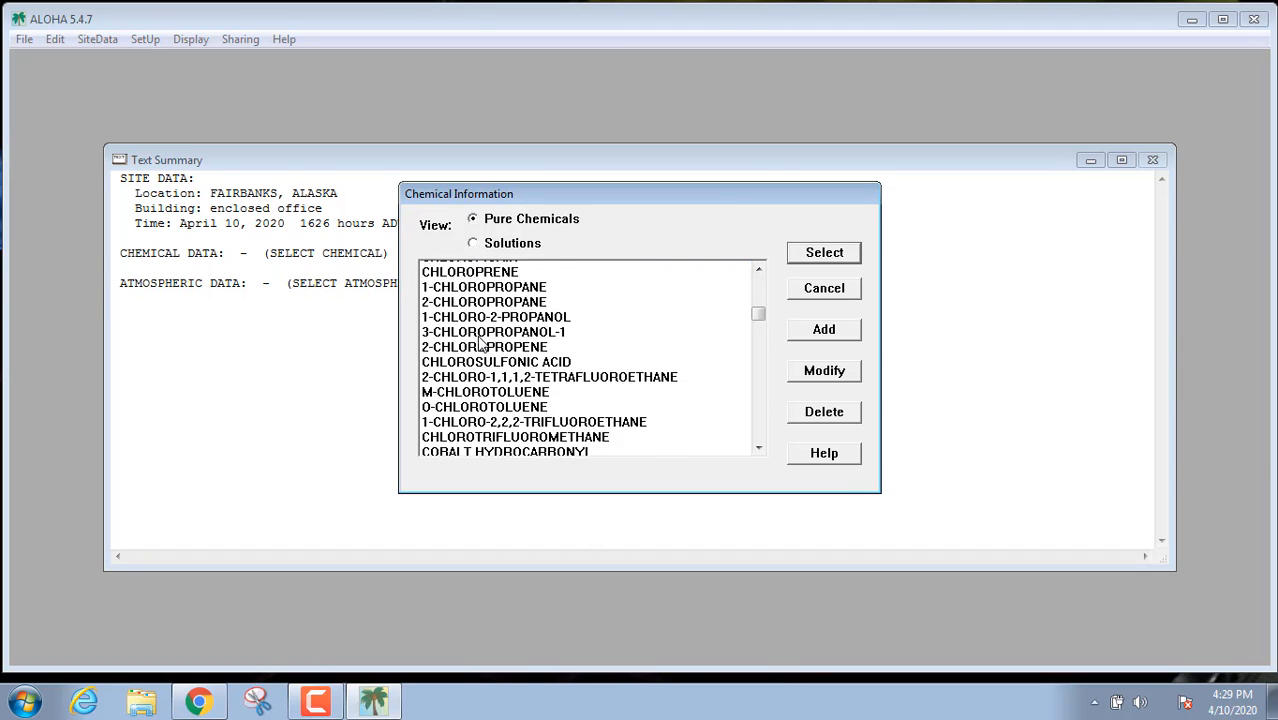
{"action": "scroll", "coordinate": [483, 343], "scroll_direction": "down", "scroll_amount": 1}
{"action": "scroll", "coordinate": [483, 343], "scroll_direction": "up", "scroll_amount": 4}
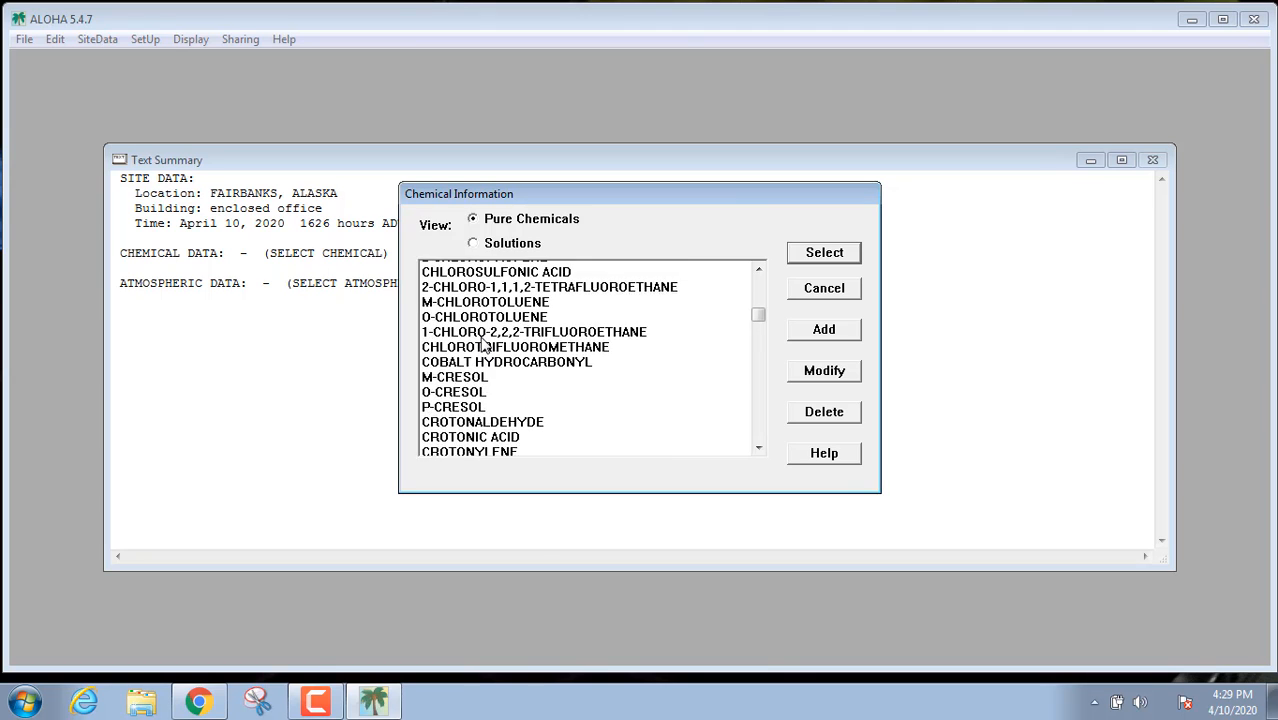
{"action": "scroll", "coordinate": [485, 344], "scroll_direction": "up", "scroll_amount": 2}
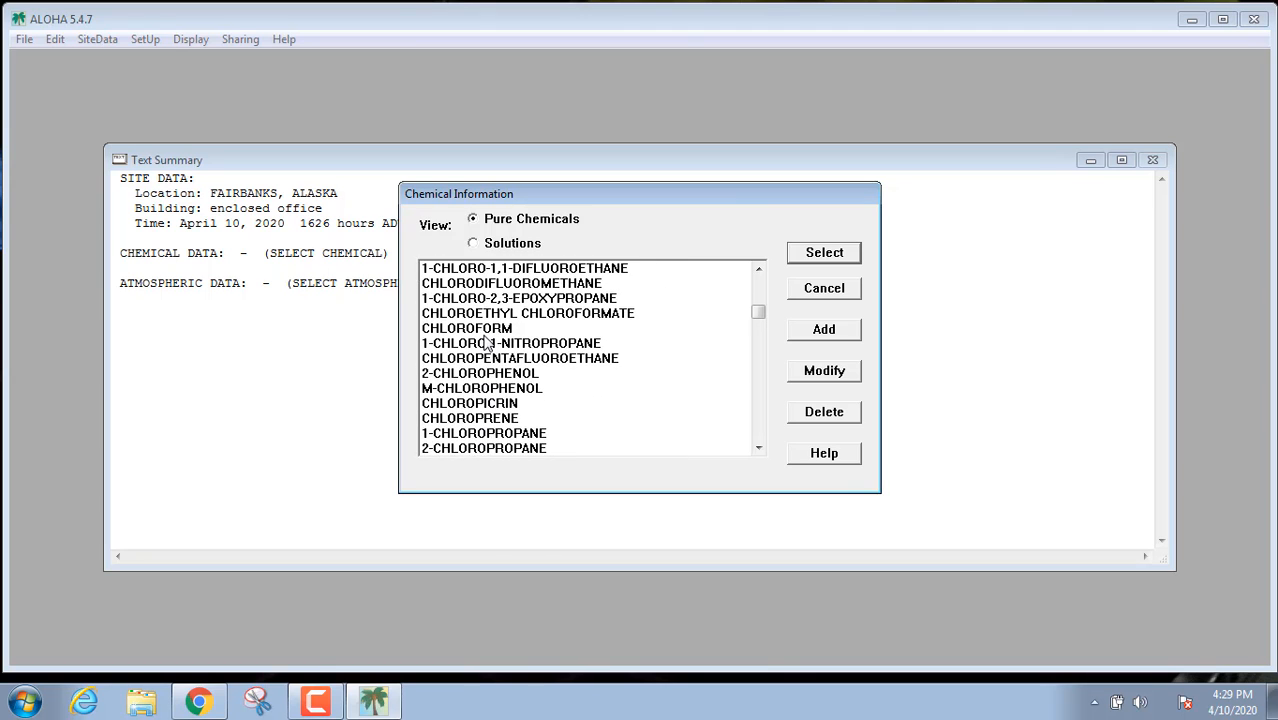
{"action": "scroll", "coordinate": [485, 344], "scroll_direction": "up", "scroll_amount": 3}
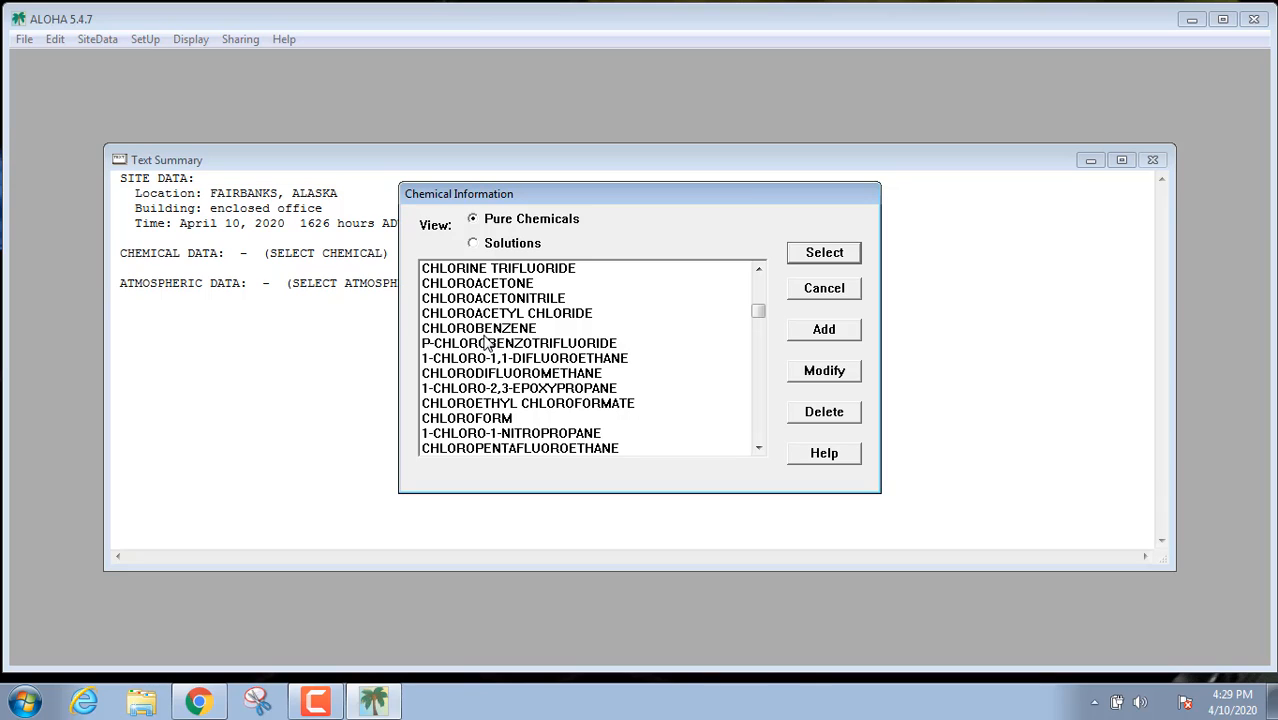
{"action": "scroll", "coordinate": [485, 344], "scroll_direction": "up", "scroll_amount": 1}
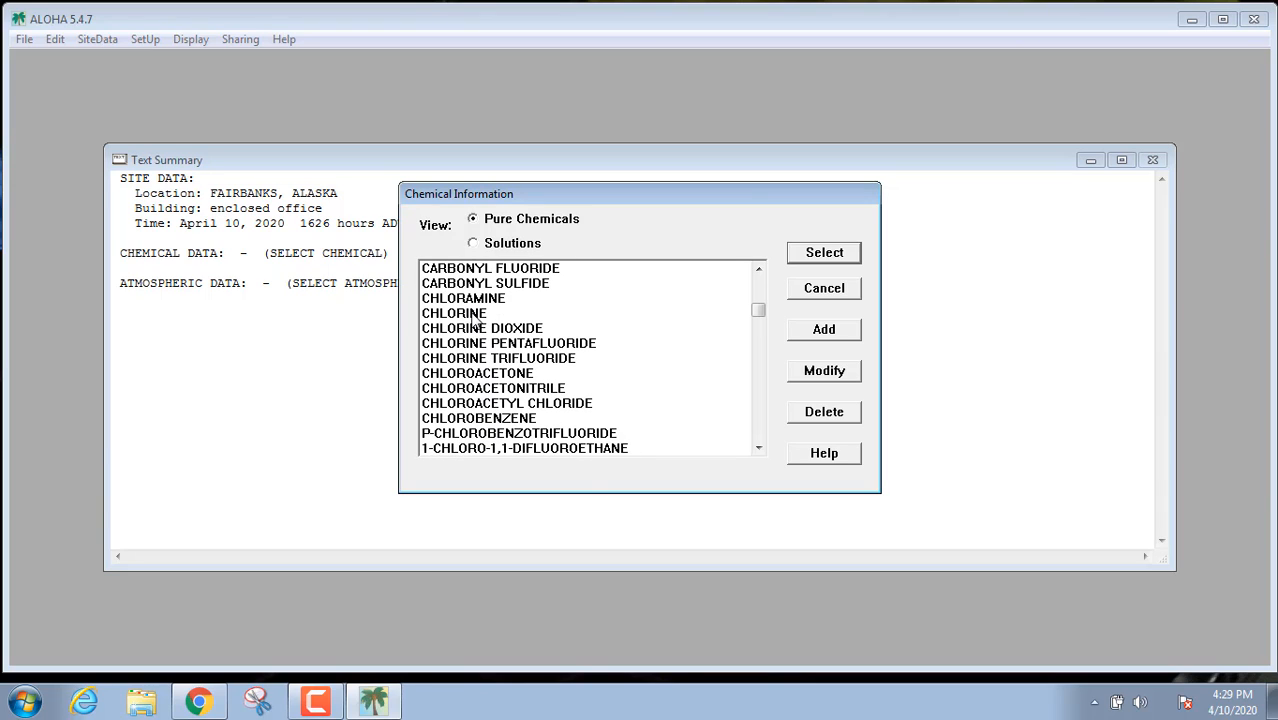
{"action": "left_click", "coordinate": [474, 315]}
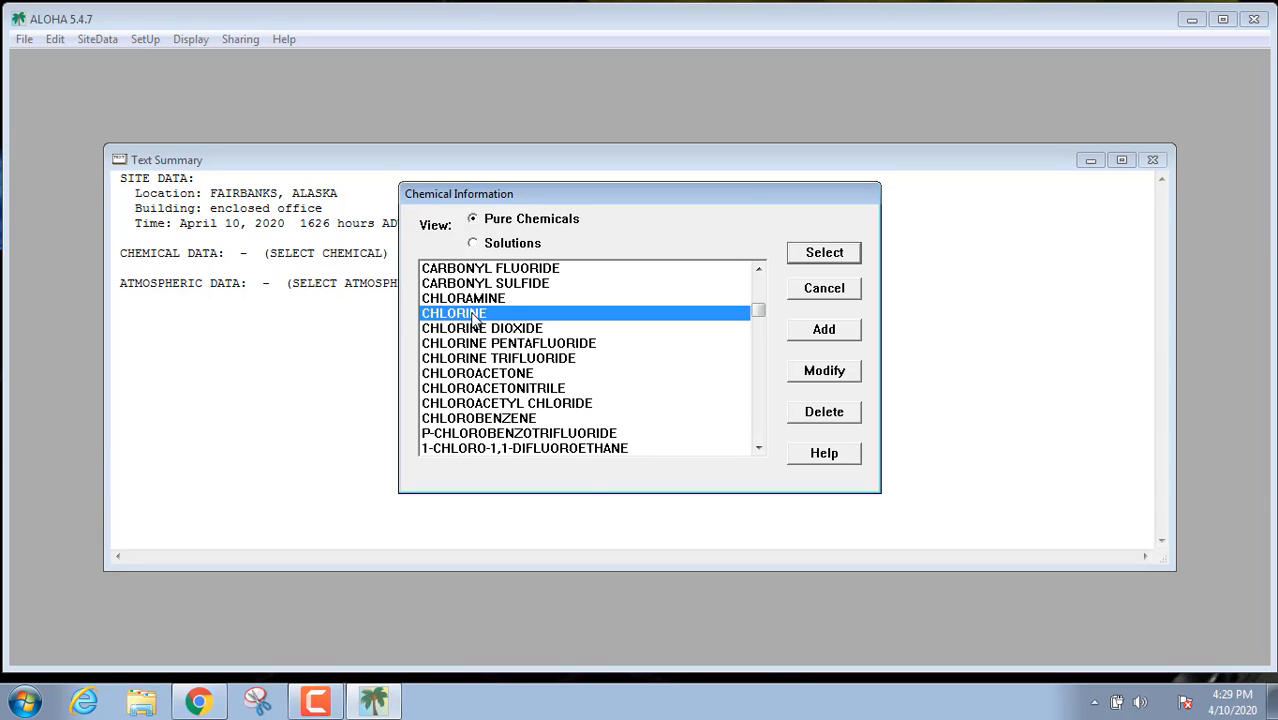
{"action": "left_click", "coordinate": [824, 253]}
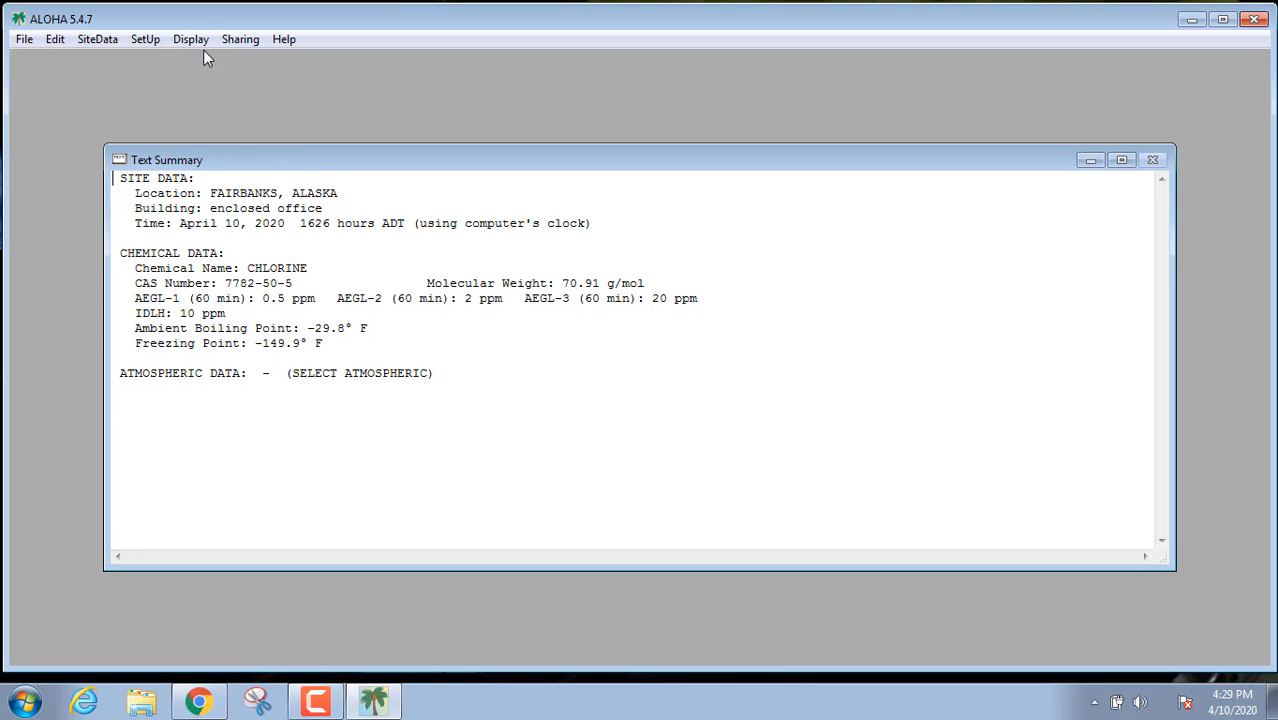
Step: Open the manual atmospheric input and set the wind speed to 12 mph from direction e
{"action": "left_click", "coordinate": [146, 38]}
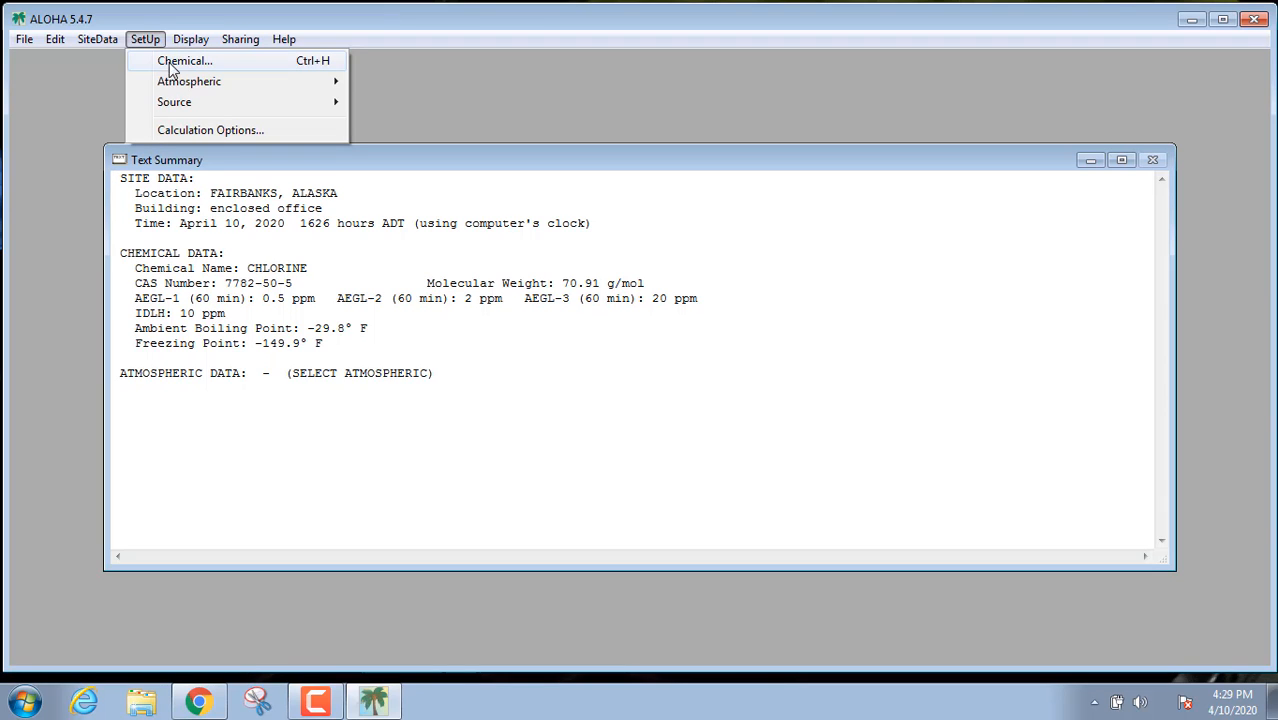
{"action": "mouse_move", "coordinate": [181, 84]}
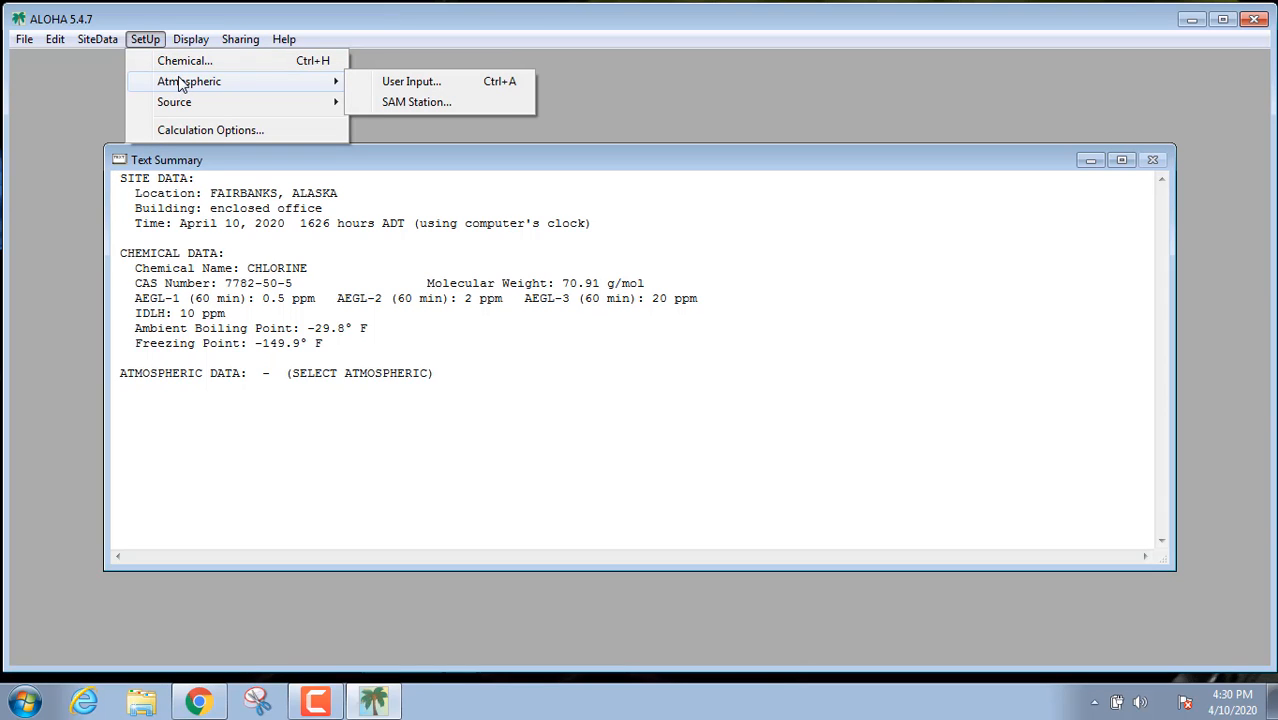
{"action": "left_click", "coordinate": [410, 82]}
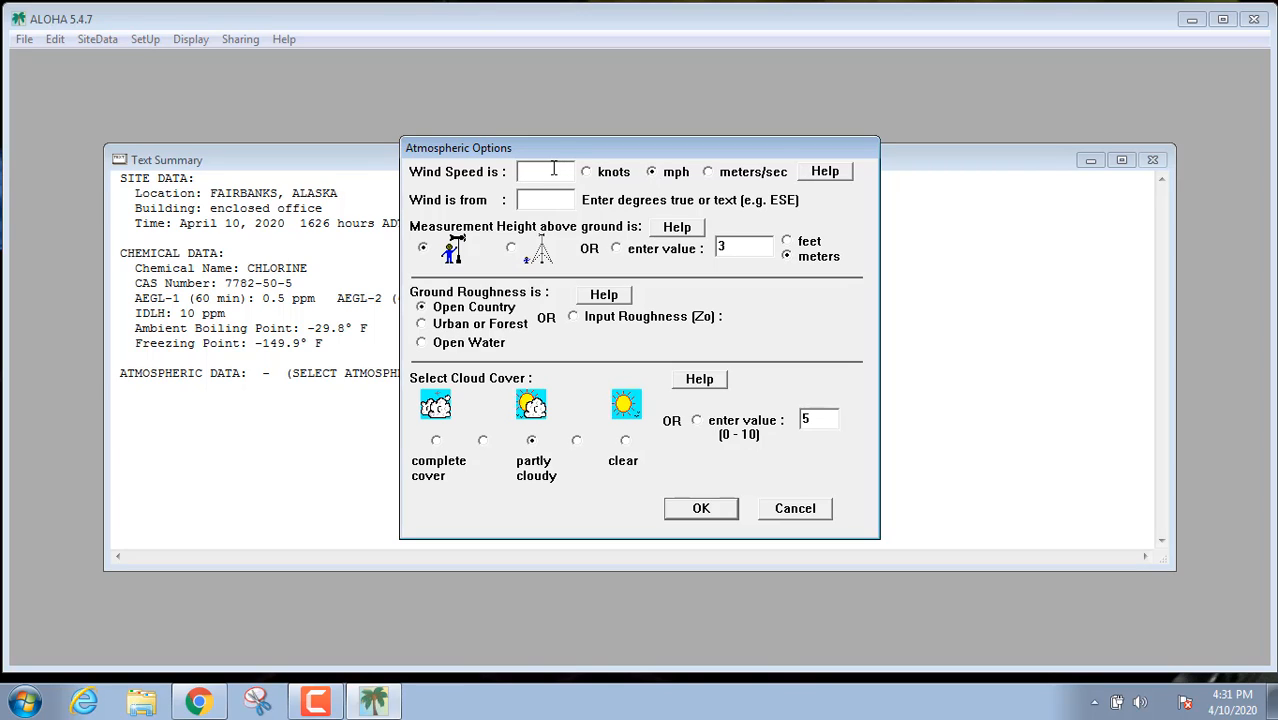
{"action": "type", "text": "12"}
{"action": "left_click", "coordinate": [542, 203]}
{"action": "type", "text": "e"}
Step: Enter a wind measurement height of 5 feet, Urban or Forest ground roughness and complete cloud cover, and submit the atmospheric options
{"action": "double_click", "coordinate": [731, 245]}
{"action": "type", "text": "5"}
{"action": "left_click", "coordinate": [421, 307]}
{"action": "left_click", "coordinate": [422, 325]}
{"action": "left_click", "coordinate": [437, 444]}
{"action": "left_click", "coordinate": [701, 509]}
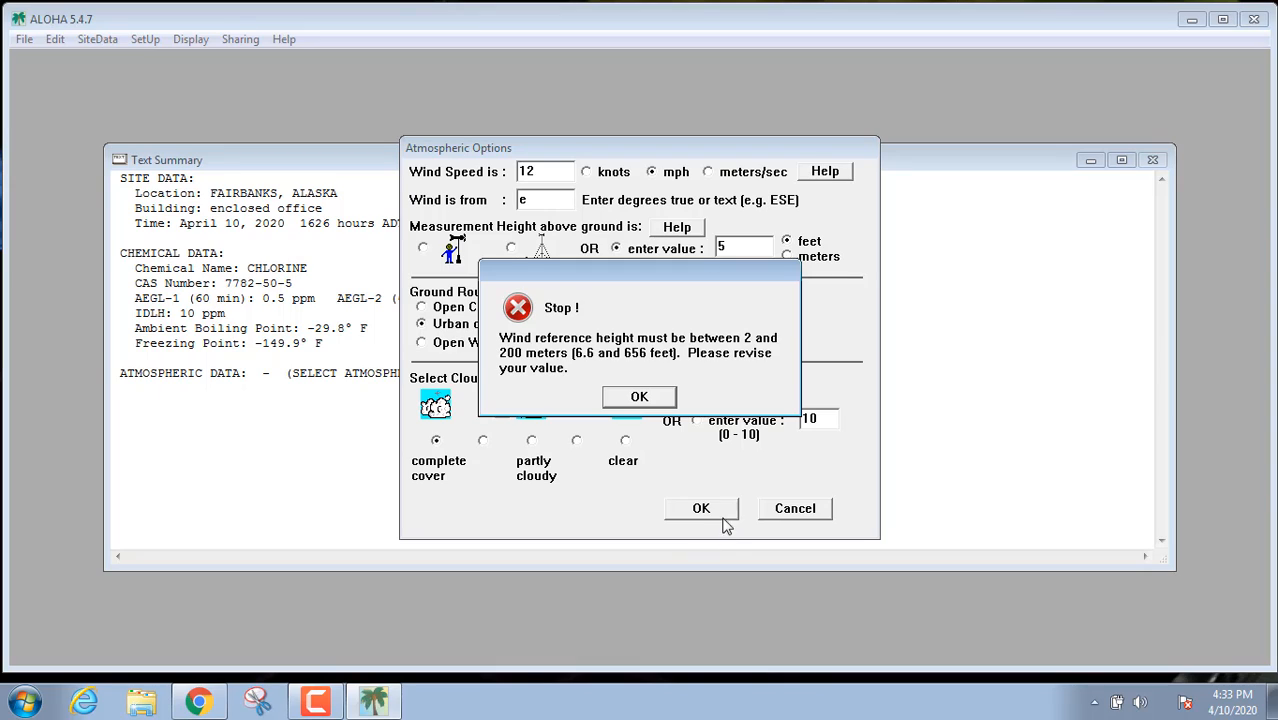
Step: Dismiss the height error, switch the wind measurement height to the person-held instrument option, and accept the atmospheric options
{"action": "left_click", "coordinate": [639, 397]}
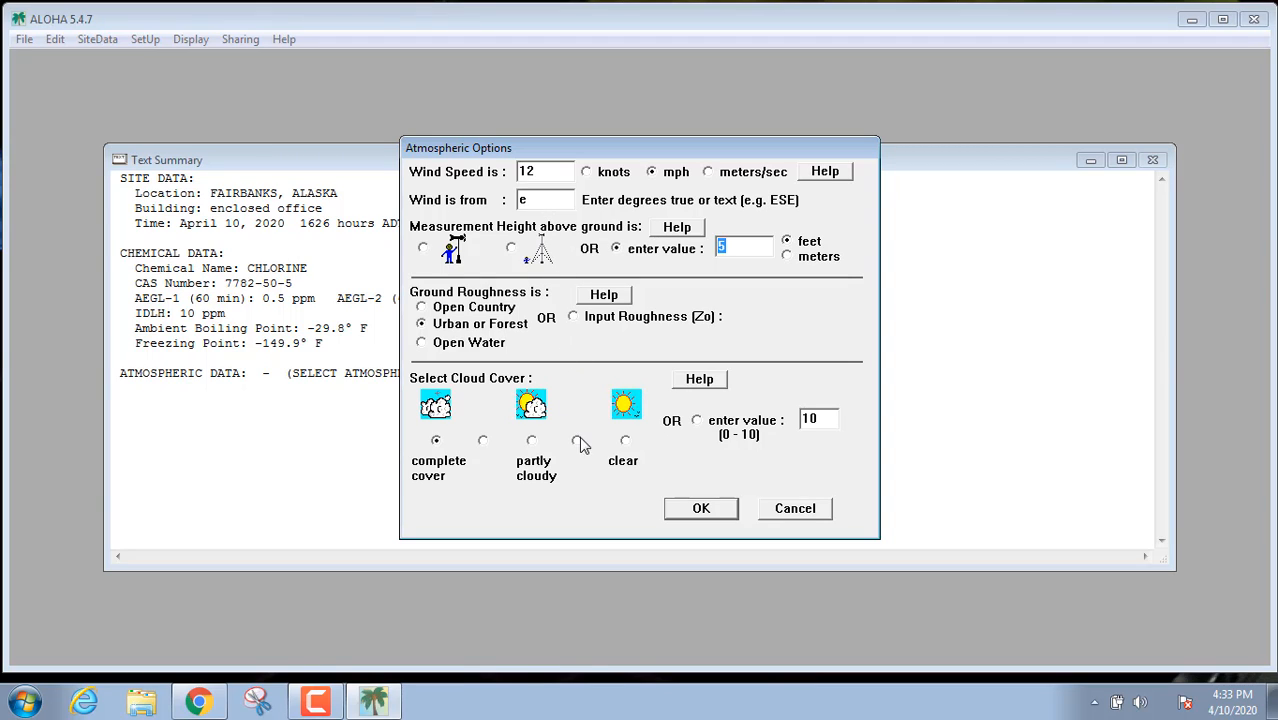
{"action": "left_click", "coordinate": [676, 512]}
{"action": "left_click", "coordinate": [720, 518]}
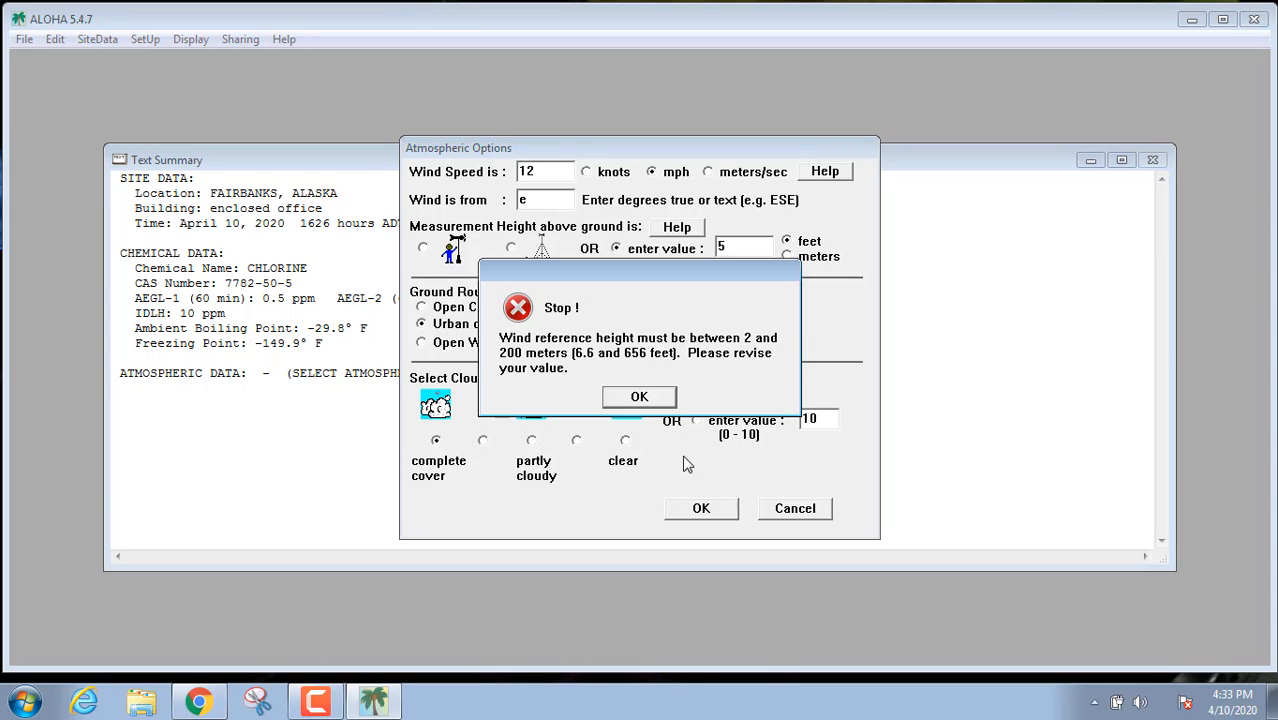
{"action": "left_click", "coordinate": [714, 505]}
{"action": "left_click", "coordinate": [645, 397]}
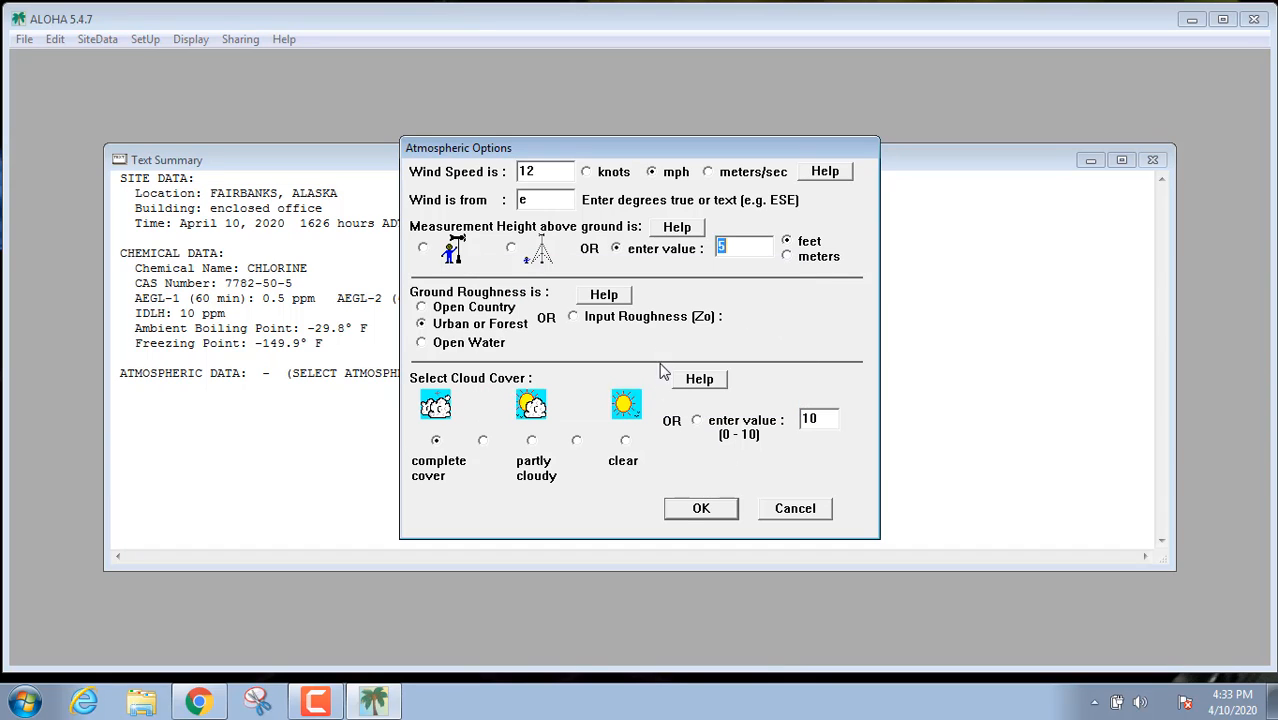
{"action": "left_click", "coordinate": [424, 249]}
{"action": "left_click", "coordinate": [701, 508]}
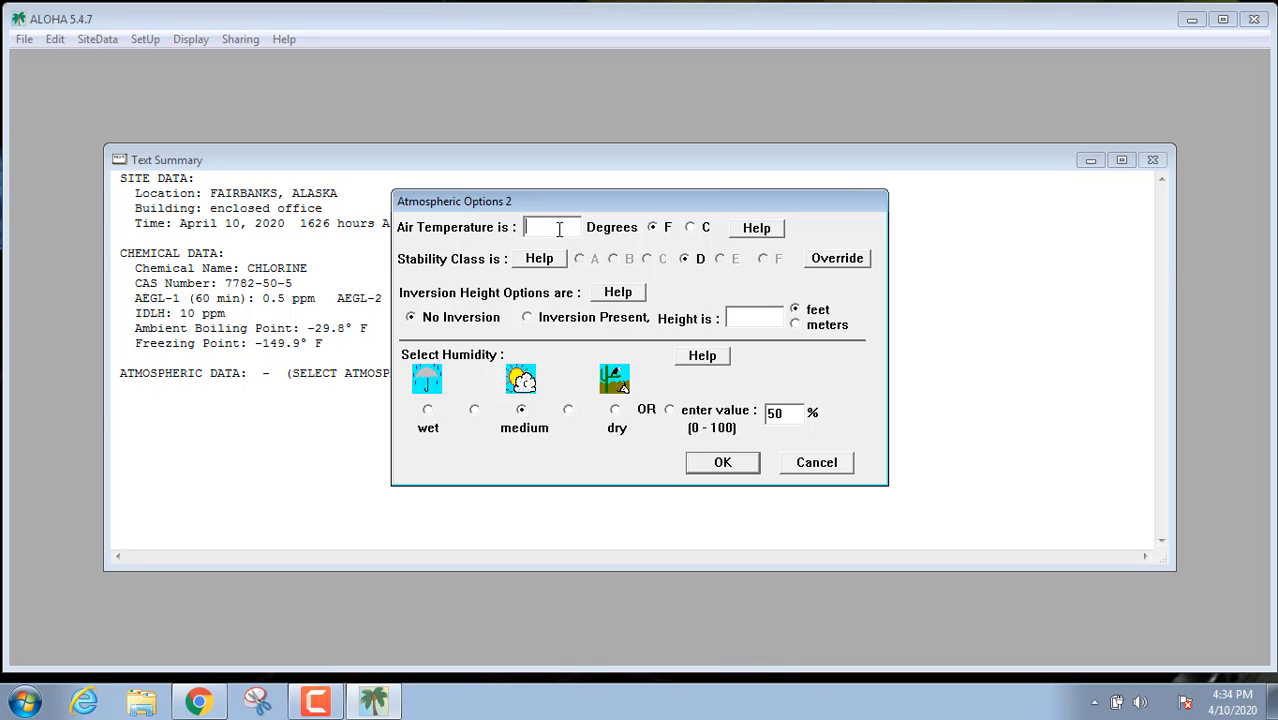
Step: Set the air temperature to 32 degrees F and the humidity to the level midway between wet and medium
{"action": "type", "text": "32"}
{"action": "left_click", "coordinate": [475, 412]}
{"action": "left_click", "coordinate": [725, 463]}
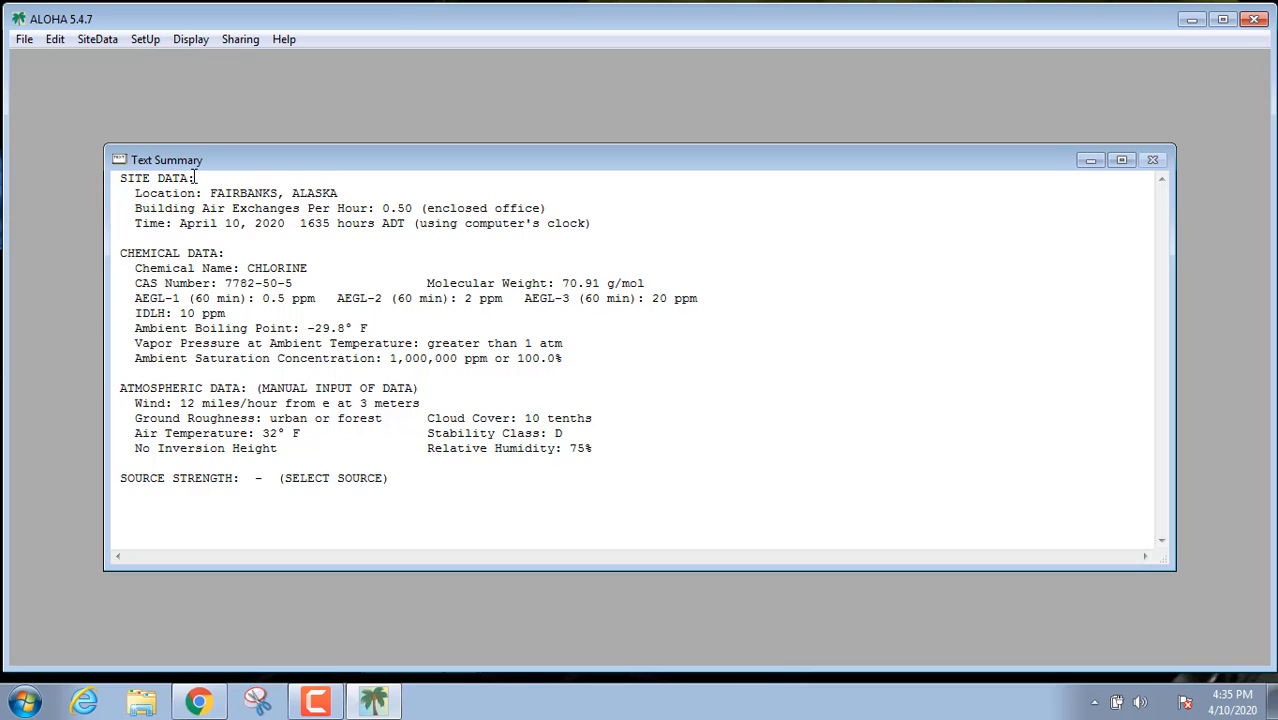
Step: Define a tank source as a horizontal cylinder with a 9 feet diameter and a 50 feet length
{"action": "left_click", "coordinate": [141, 40]}
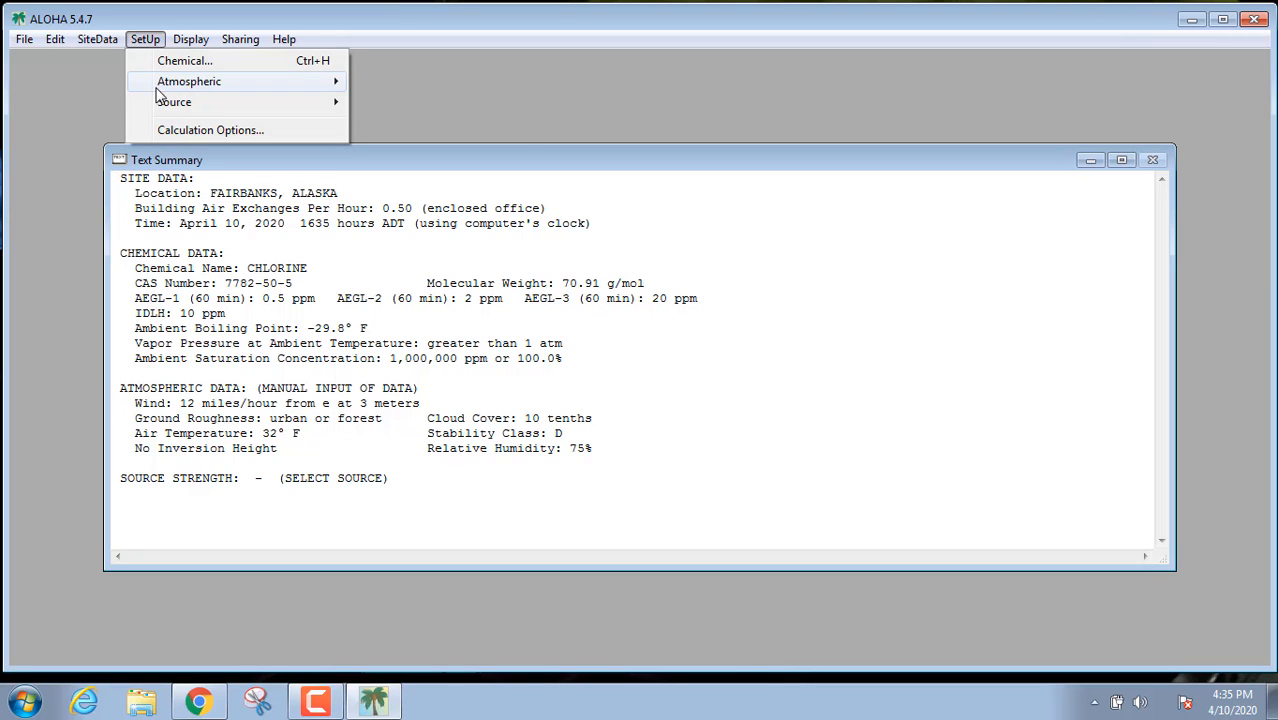
{"action": "mouse_move", "coordinate": [170, 112]}
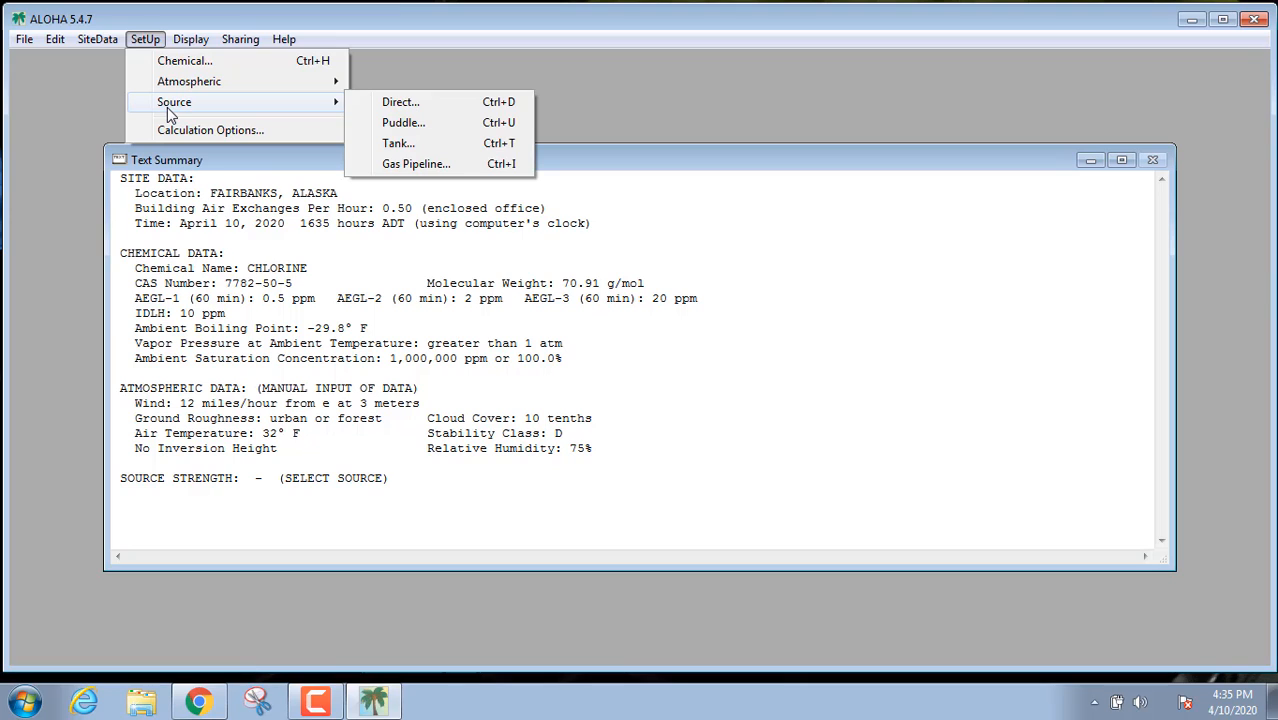
{"action": "left_click", "coordinate": [408, 146]}
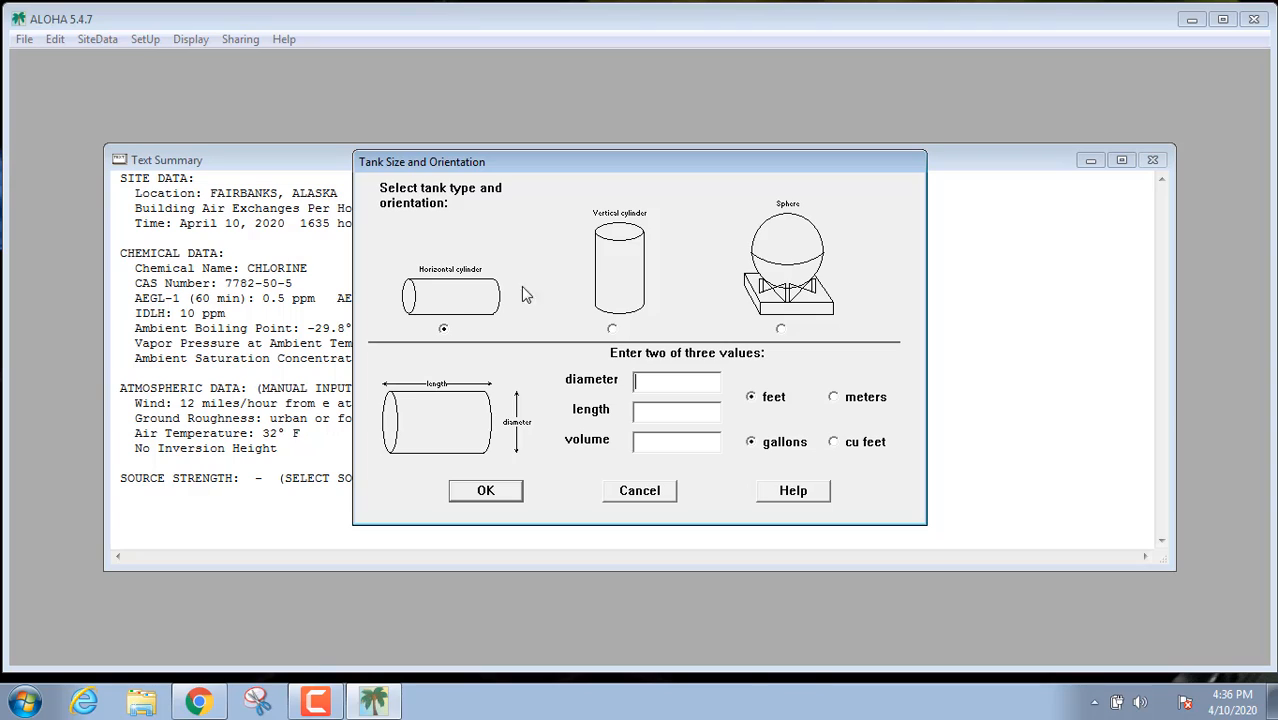
{"action": "left_click", "coordinate": [443, 330]}
{"action": "type", "text": "9"}
{"action": "left_click", "coordinate": [649, 413]}
{"action": "type", "text": "50"}
{"action": "left_click", "coordinate": [834, 398]}
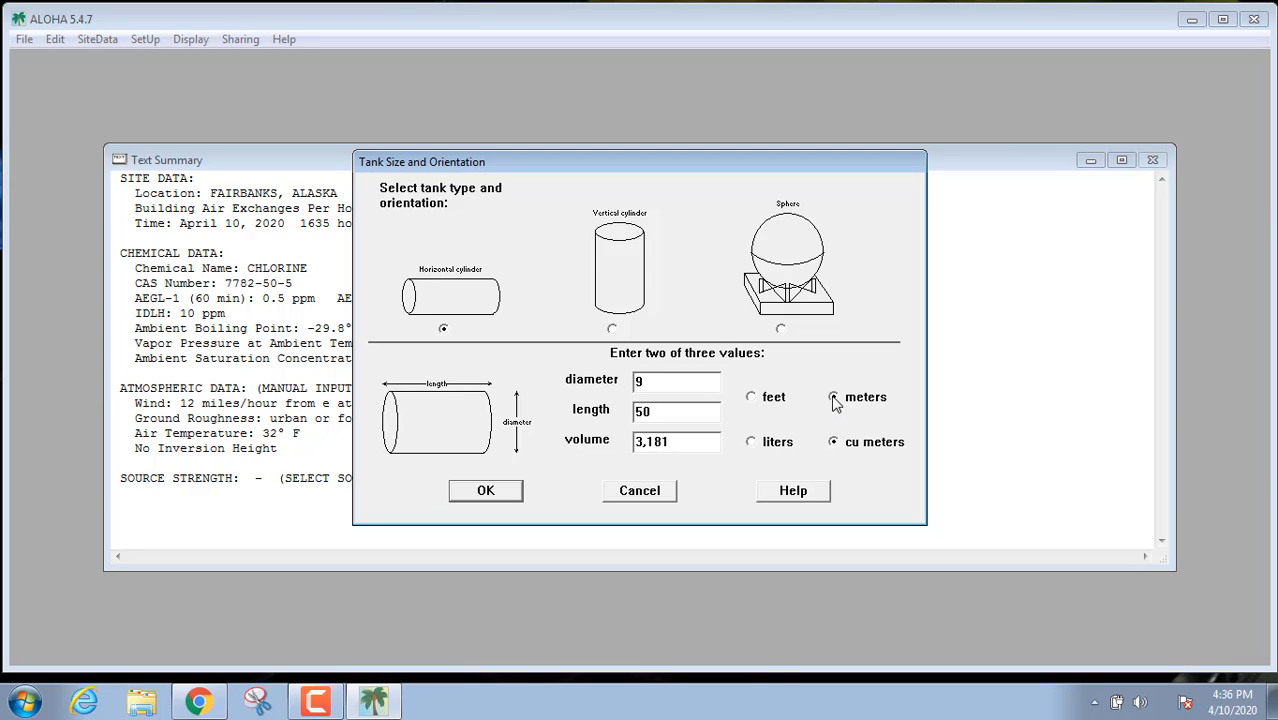
{"action": "left_click", "coordinate": [753, 399]}
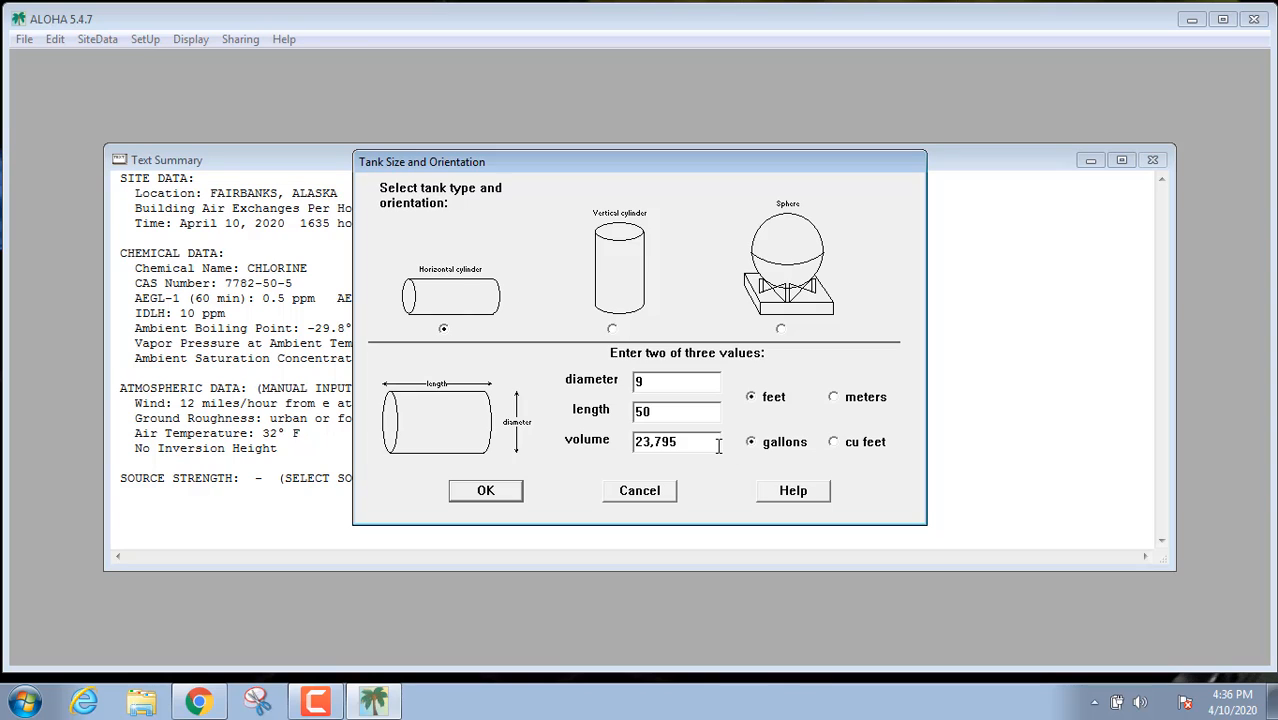
{"action": "left_click", "coordinate": [486, 491]}
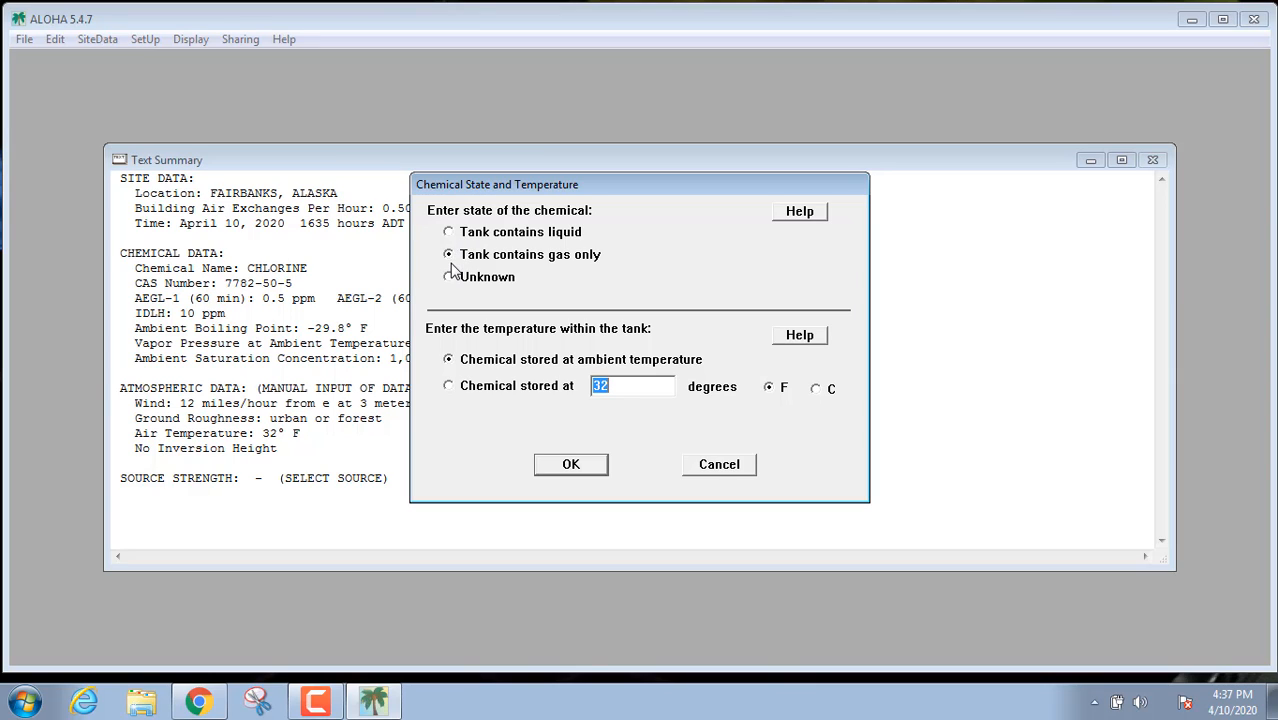
Step: Specify that the tank contains liquid stored at ambient temperature and is 98% full by volume
{"action": "left_click", "coordinate": [448, 234]}
{"action": "left_click", "coordinate": [570, 465]}
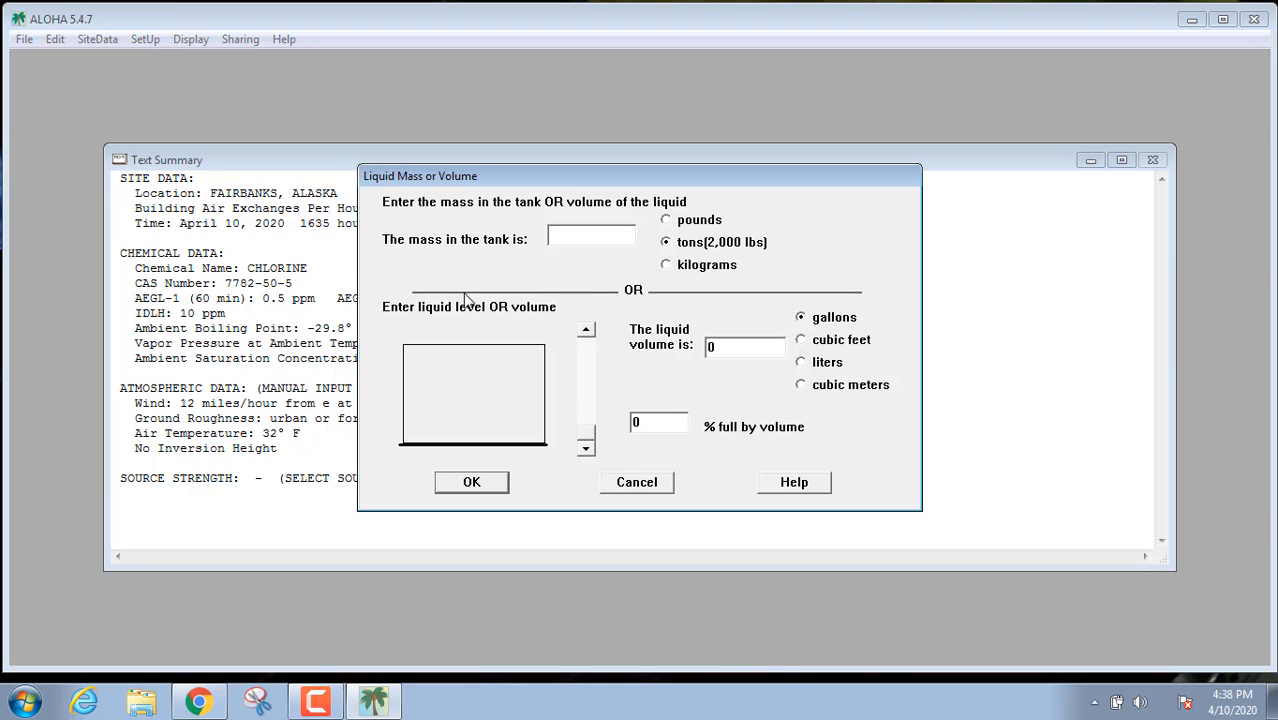
{"action": "left_click", "coordinate": [568, 235]}
{"action": "left_click_drag", "start_coordinate": [587, 443], "coordinate": [591, 365]}
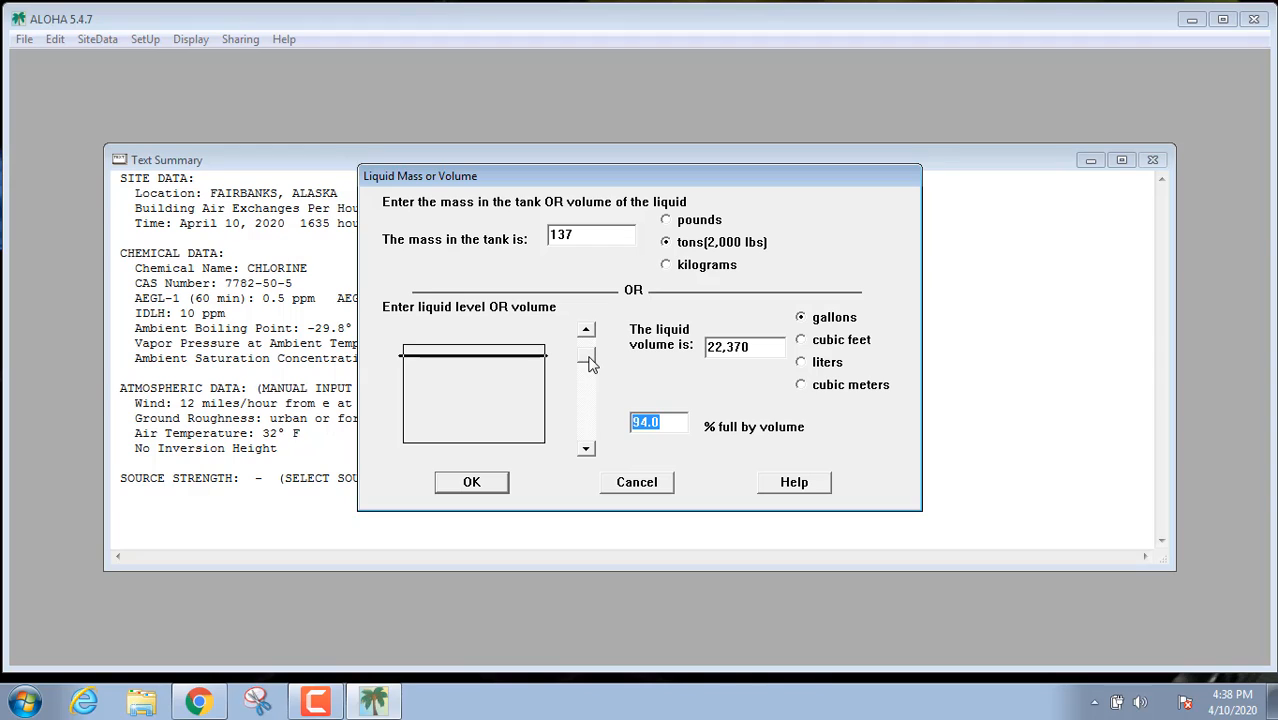
{"action": "left_click", "coordinate": [590, 364]}
{"action": "left_click_drag", "start_coordinate": [586, 358], "coordinate": [586, 352]}
{"action": "left_click_drag", "start_coordinate": [668, 423], "coordinate": [618, 422]}
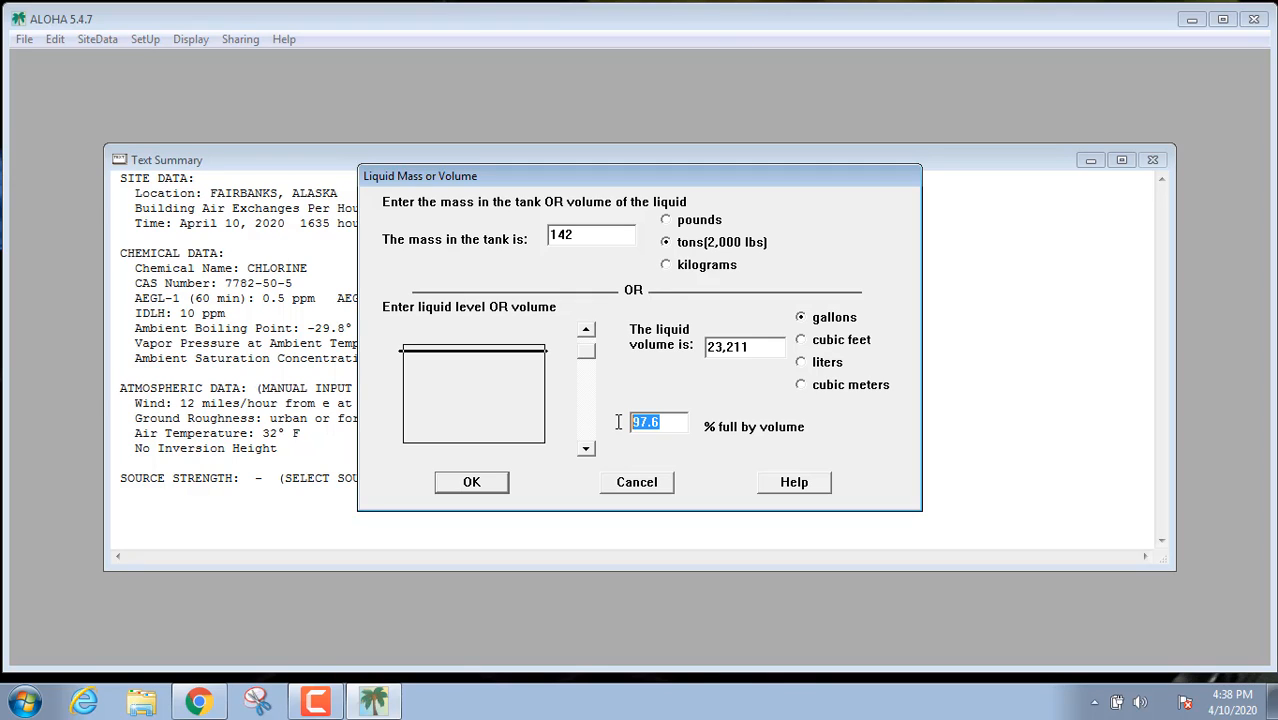
{"action": "mouse_move", "coordinate": [586, 352]}
{"action": "left_mouse_down"}
{"action": "mouse_move", "coordinate": [578, 381]}
{"action": "mouse_move", "coordinate": [588, 362]}
{"action": "left_mouse_up"}
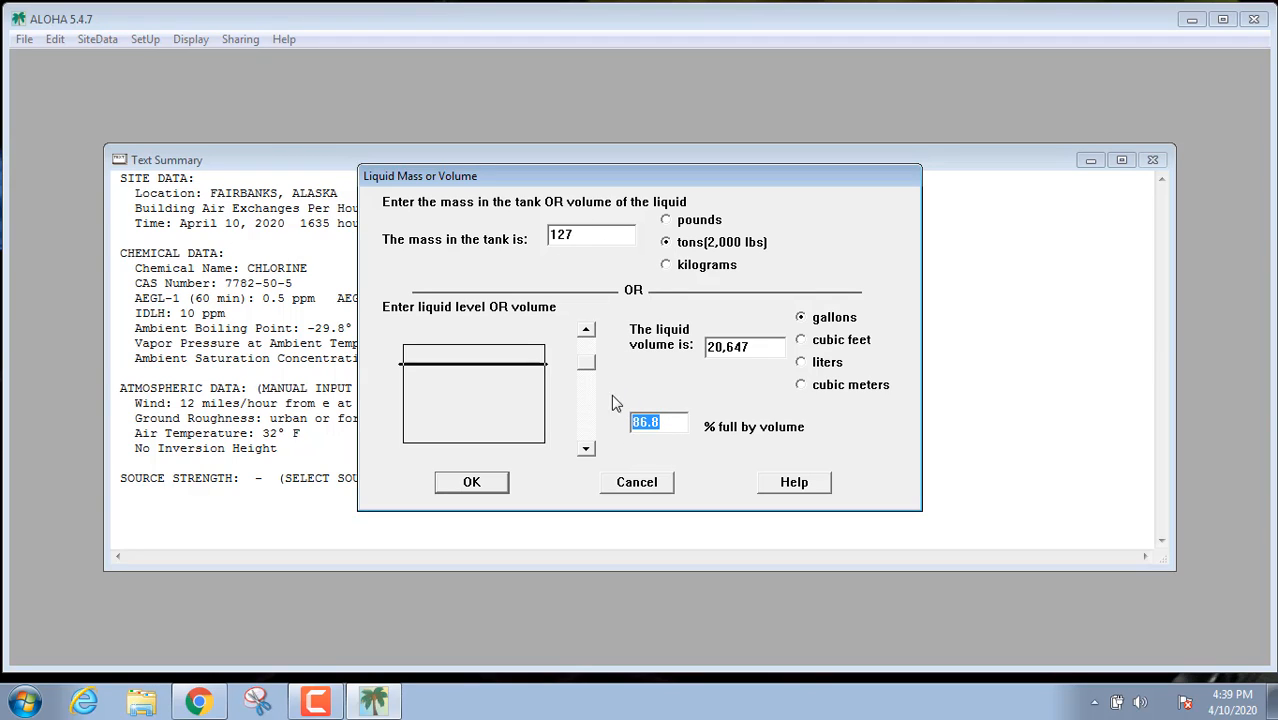
{"action": "left_click_drag", "start_coordinate": [660, 422], "coordinate": [620, 421]}
{"action": "type", "text": "98"}
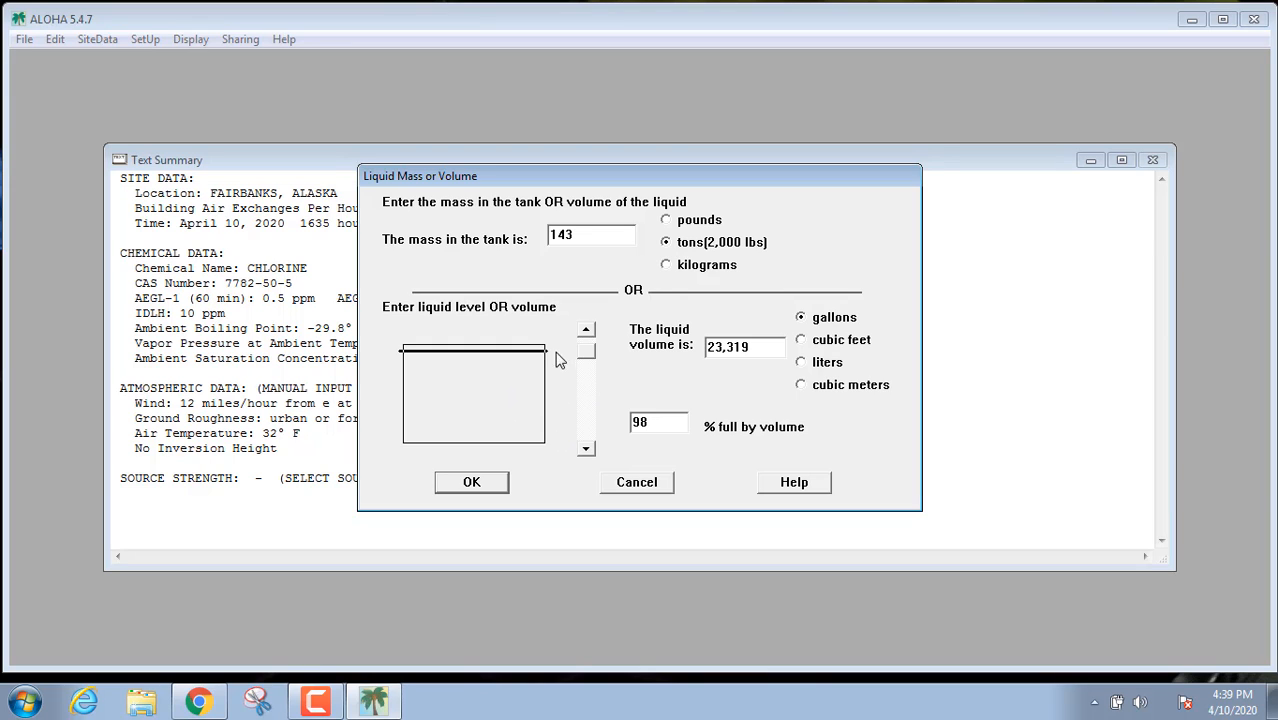
{"action": "left_click", "coordinate": [489, 489]}
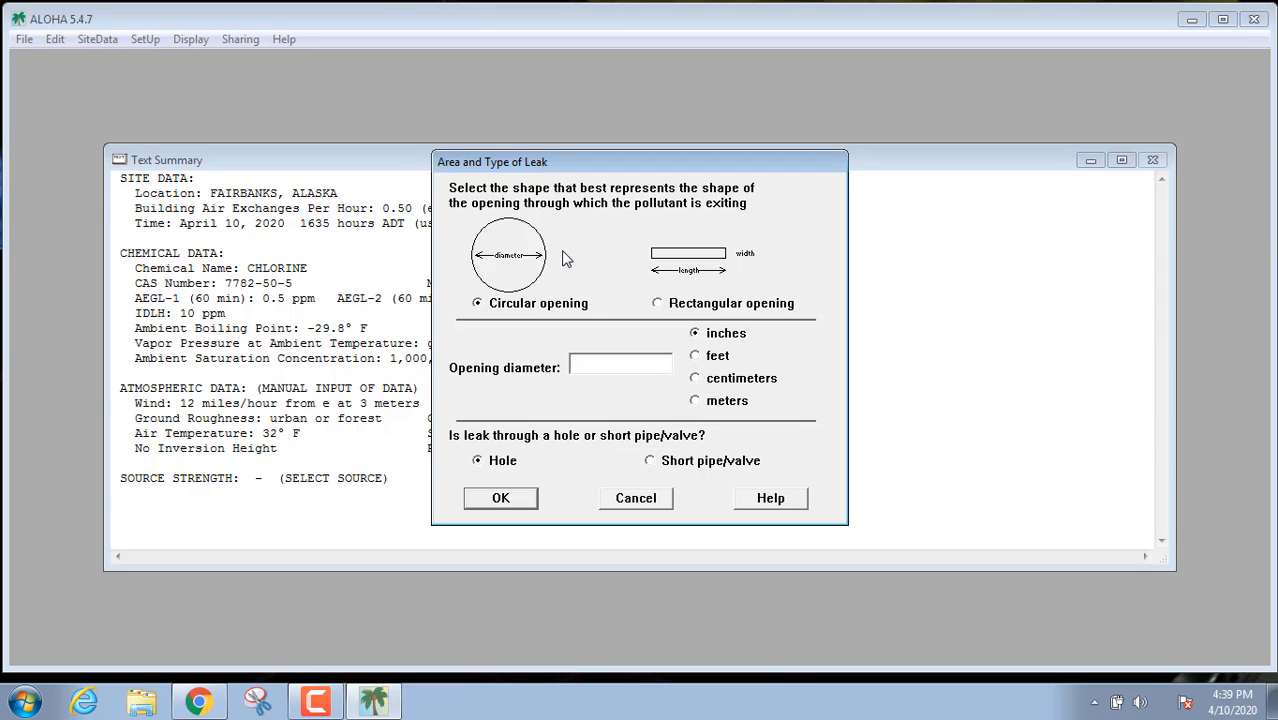
Step: Define the leak as a hole with a circular opening of .5 inches diameter
{"action": "type", "text": ".5"}
{"action": "left_click", "coordinate": [696, 356]}
{"action": "left_click", "coordinate": [519, 507]}
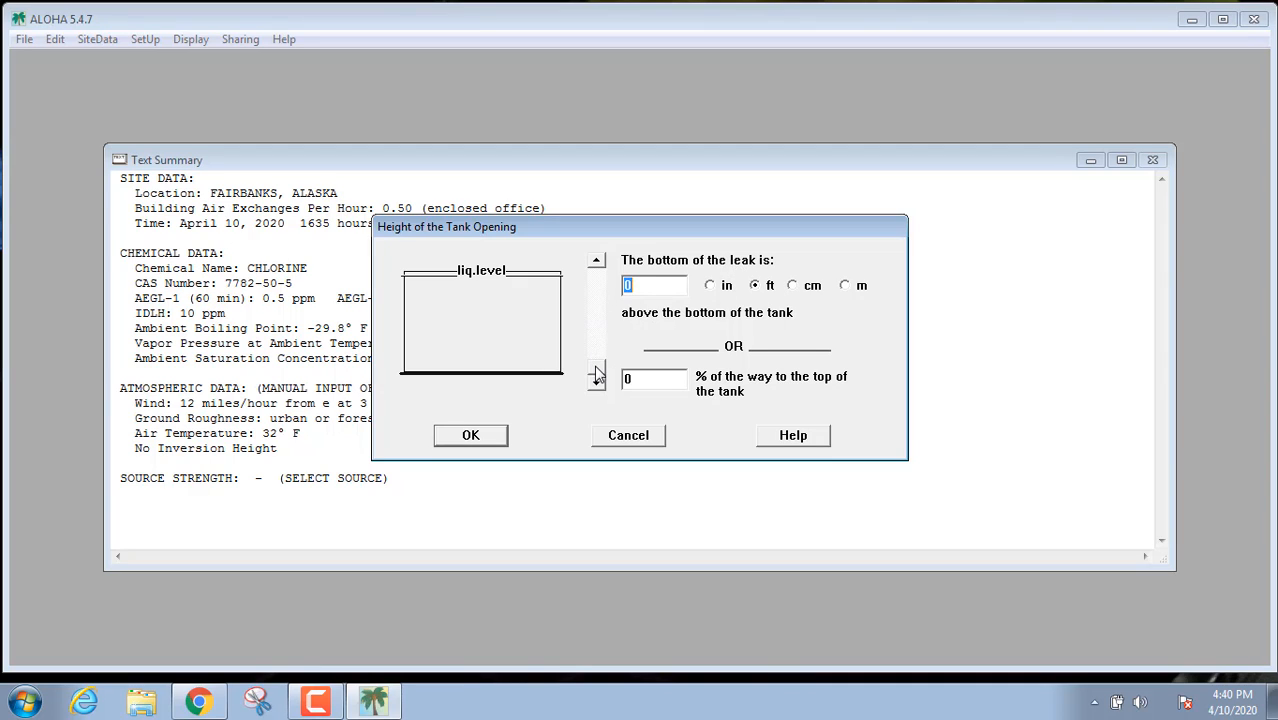
Step: Place the tank opening 50% of the way to the top of the tank and run the RAILCAR source strength model
{"action": "left_click_drag", "start_coordinate": [597, 374], "coordinate": [603, 325]}
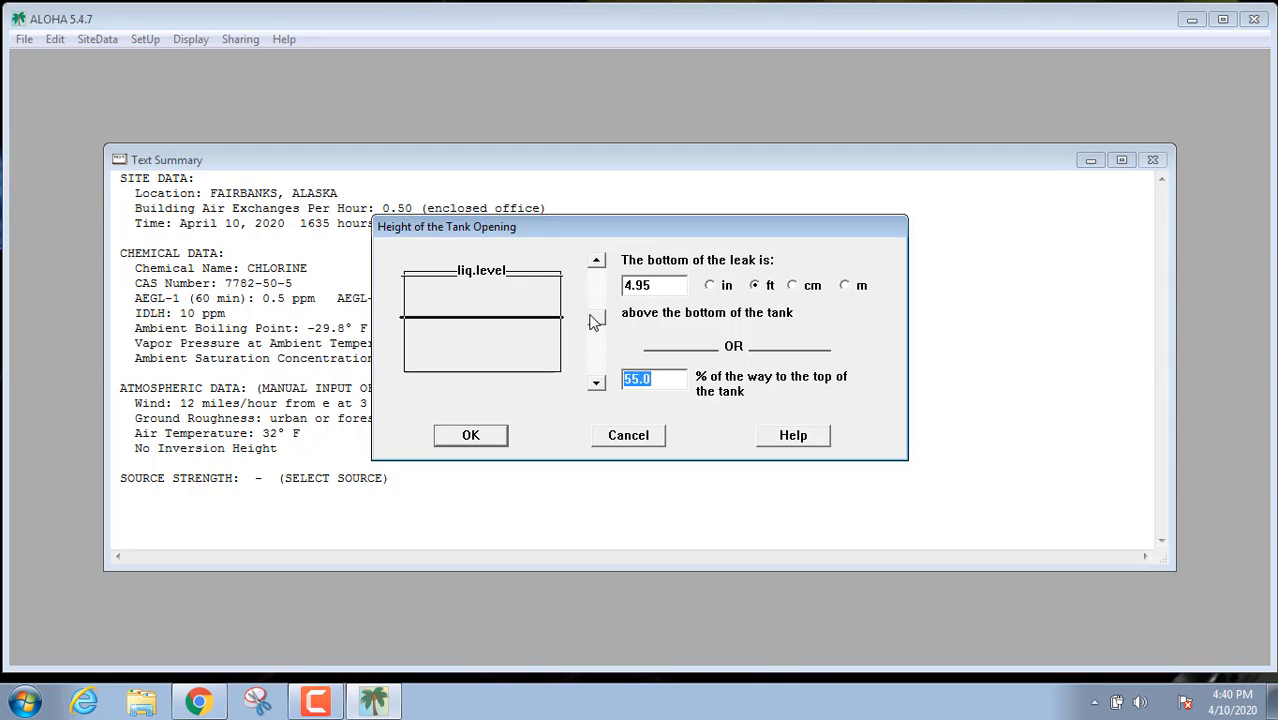
{"action": "left_click_drag", "start_coordinate": [593, 320], "coordinate": [594, 325]}
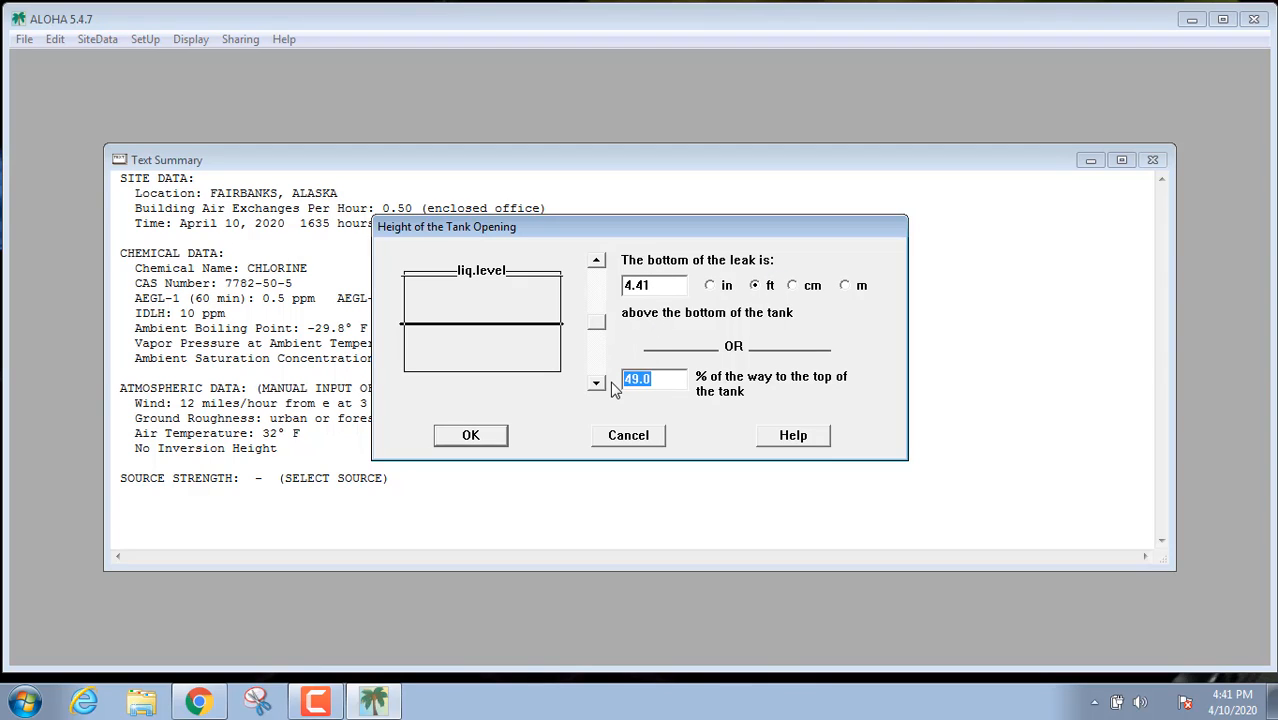
{"action": "type", "text": "0"}
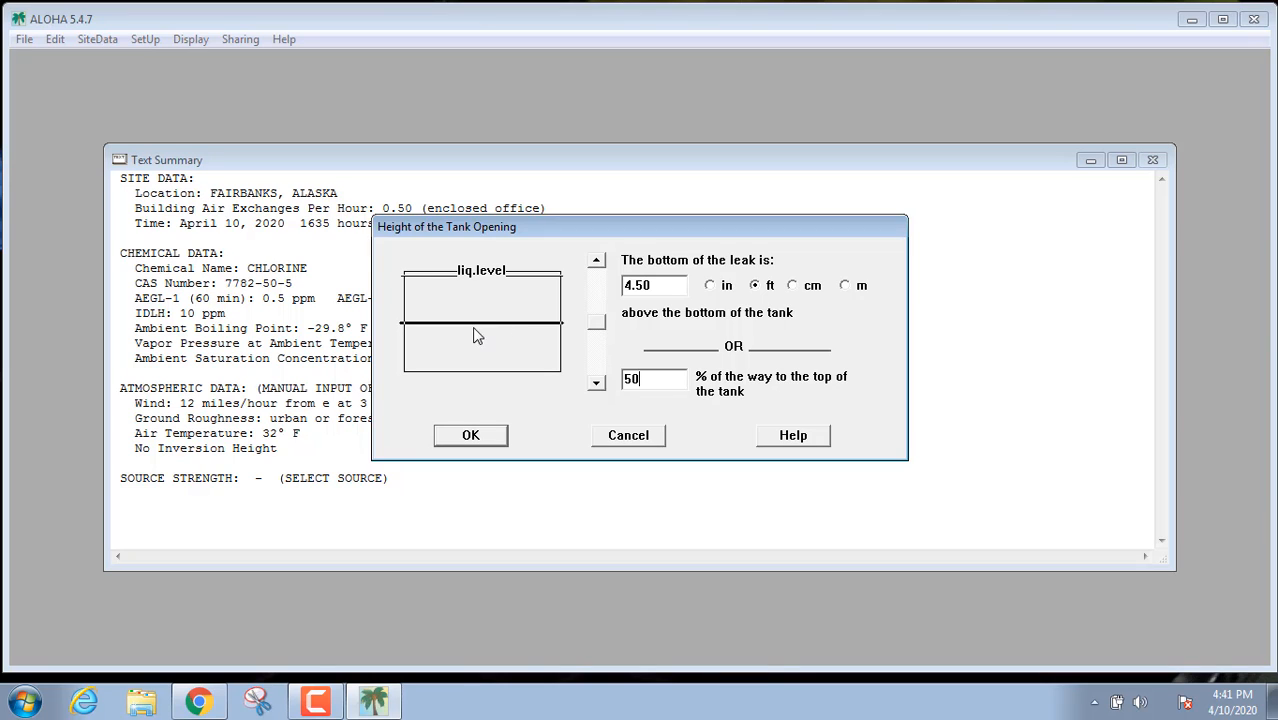
{"action": "left_click", "coordinate": [488, 437]}
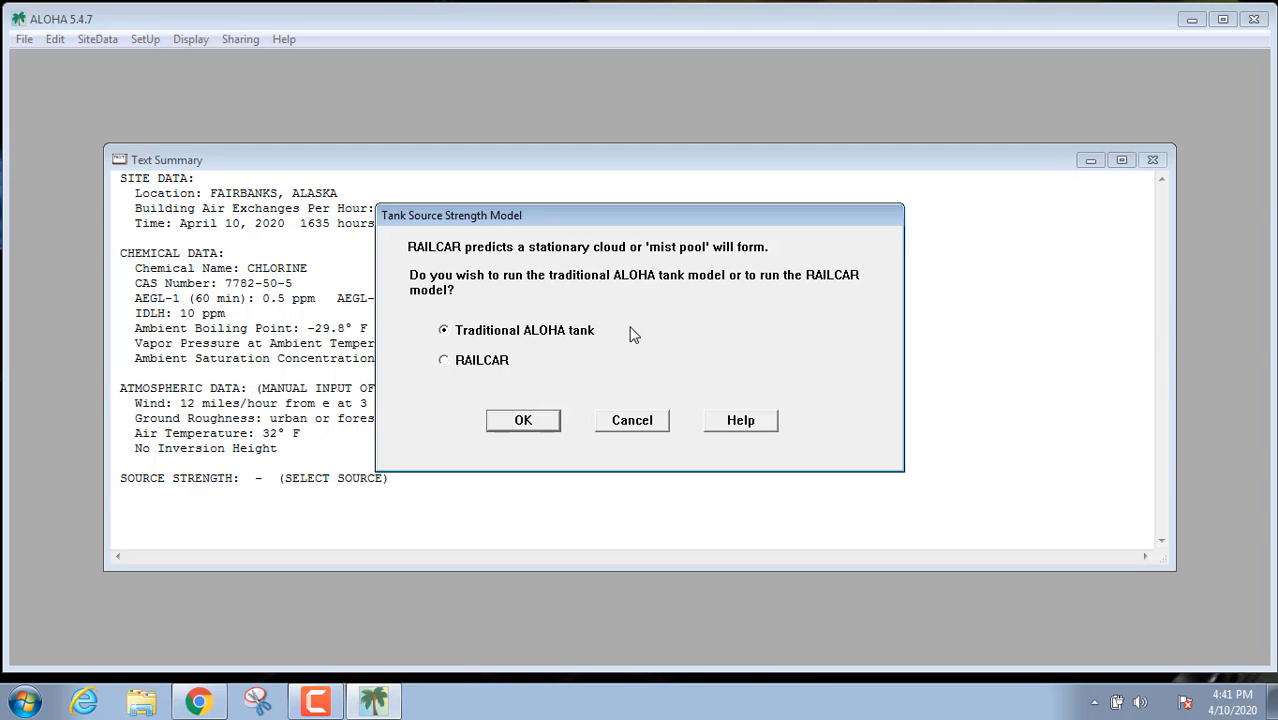
{"action": "left_click", "coordinate": [446, 364]}
{"action": "left_click", "coordinate": [523, 421]}
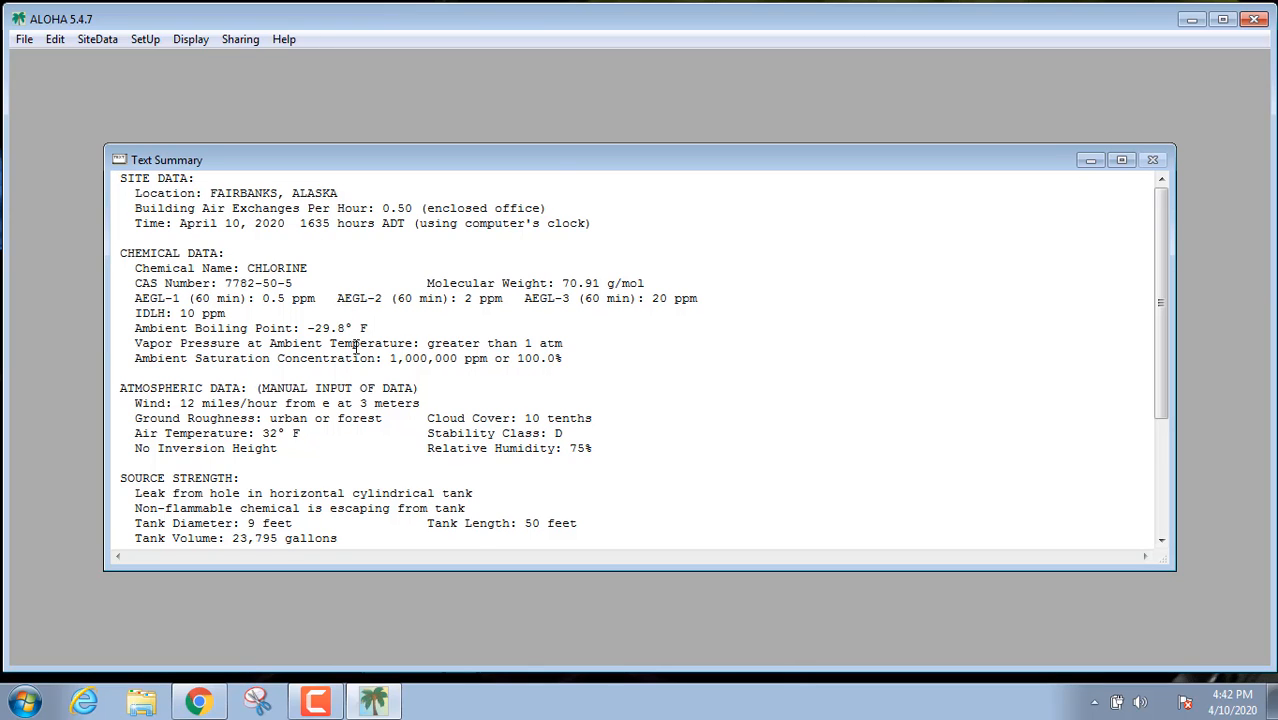
Step: Review the whole text summary, including the source strength data for the leaking tank
{"action": "scroll", "coordinate": [355, 343], "scroll_direction": "down", "scroll_amount": 1}
{"action": "scroll", "coordinate": [352, 344], "scroll_direction": "down", "scroll_amount": 2}
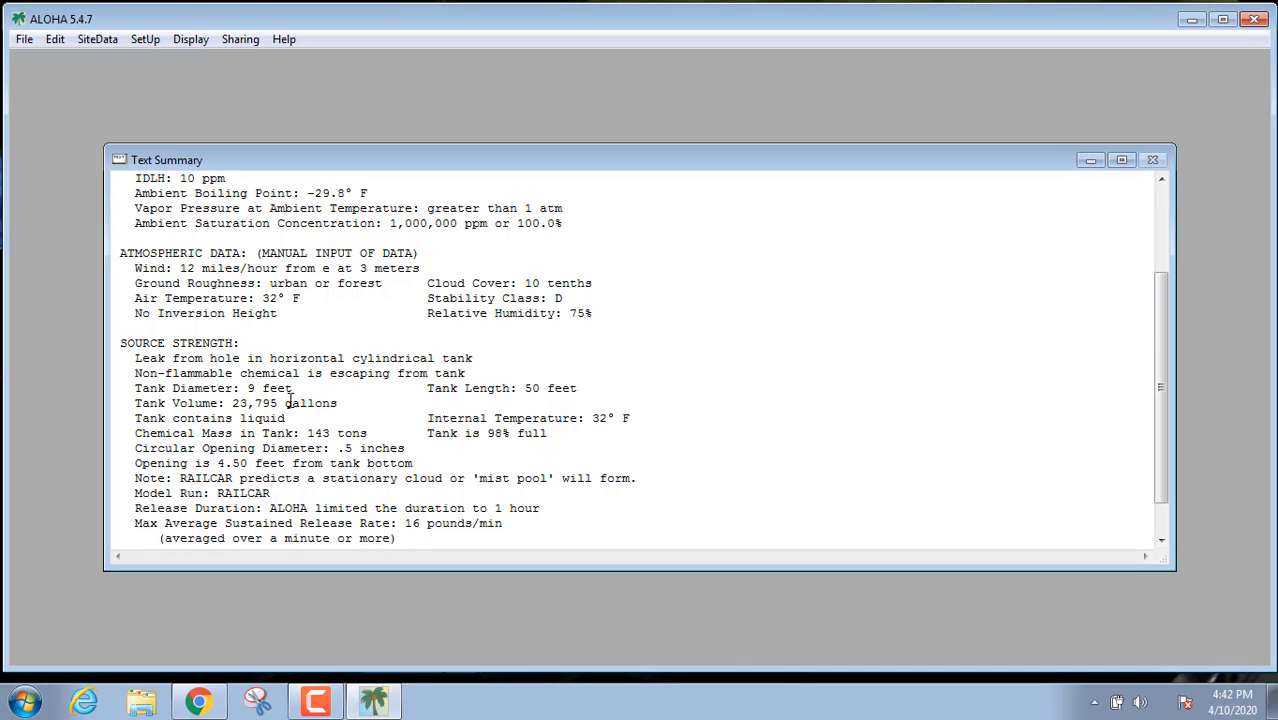
{"action": "scroll", "coordinate": [289, 400], "scroll_direction": "down", "scroll_amount": 1}
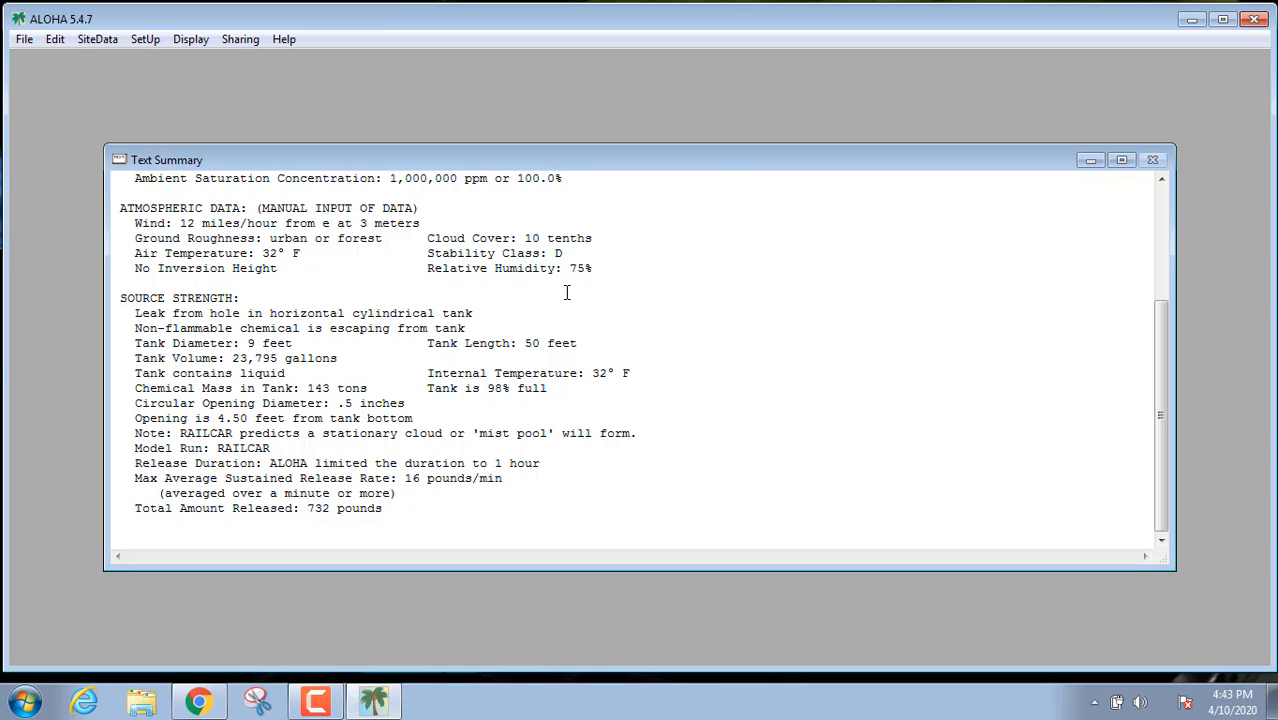
{"action": "scroll", "coordinate": [532, 345], "scroll_direction": "up", "scroll_amount": 4}
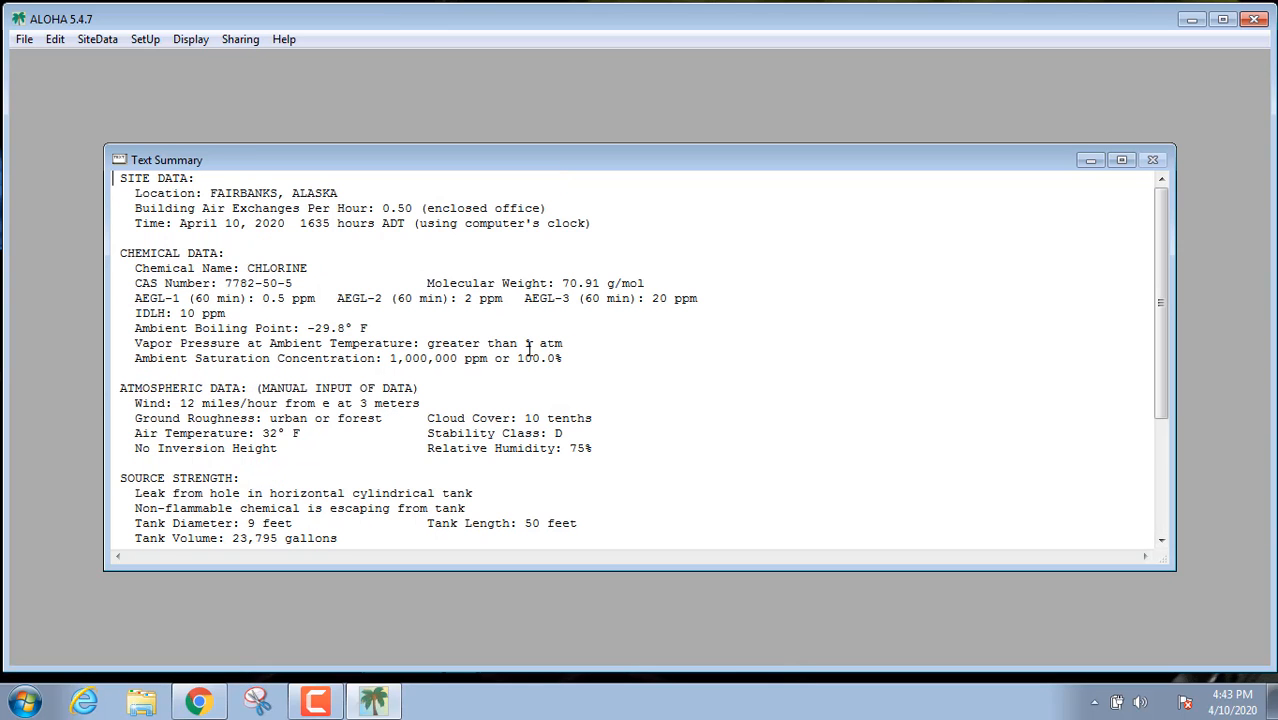
{"action": "scroll", "coordinate": [497, 343], "scroll_direction": "down", "scroll_amount": 4}
{"action": "scroll", "coordinate": [440, 330], "scroll_direction": "up", "scroll_amount": 4}
Step: Plot the toxic threat zone with the AEGL-3, AEGL-2 and AEGL-1 levels and wind direction confidence lines for each threat zone
{"action": "left_click", "coordinate": [190, 39]}
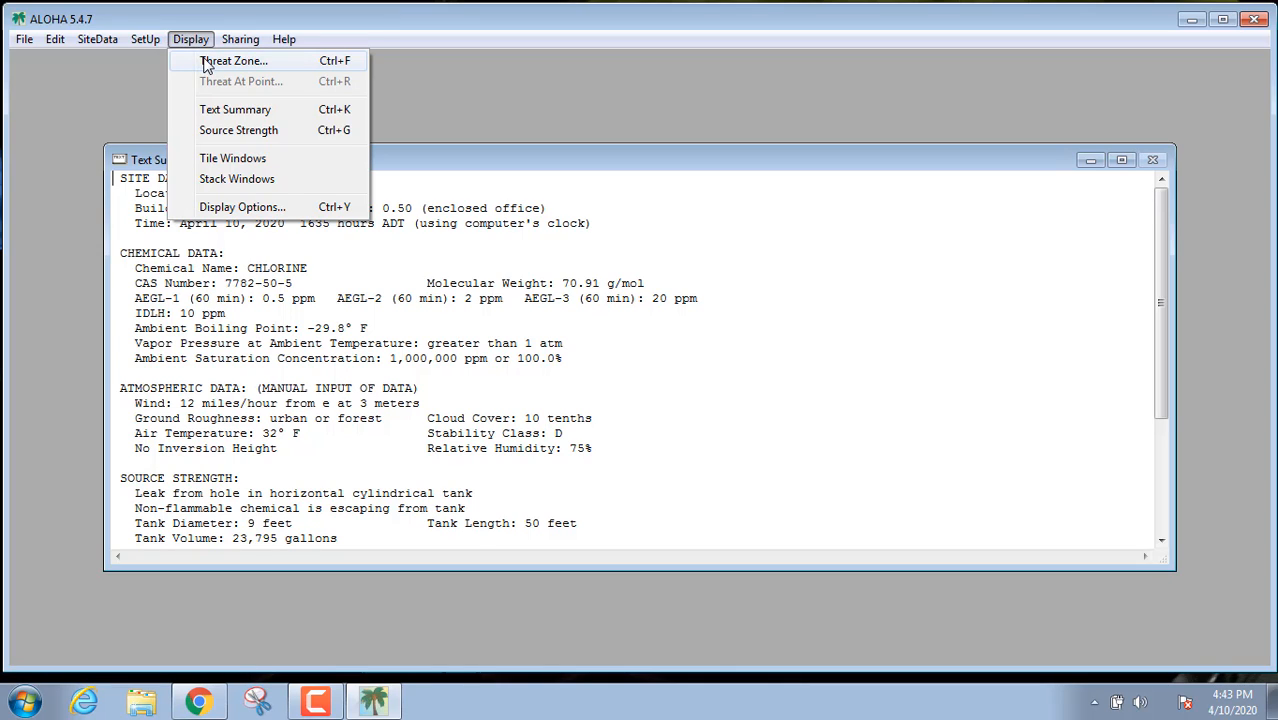
{"action": "left_click", "coordinate": [257, 62]}
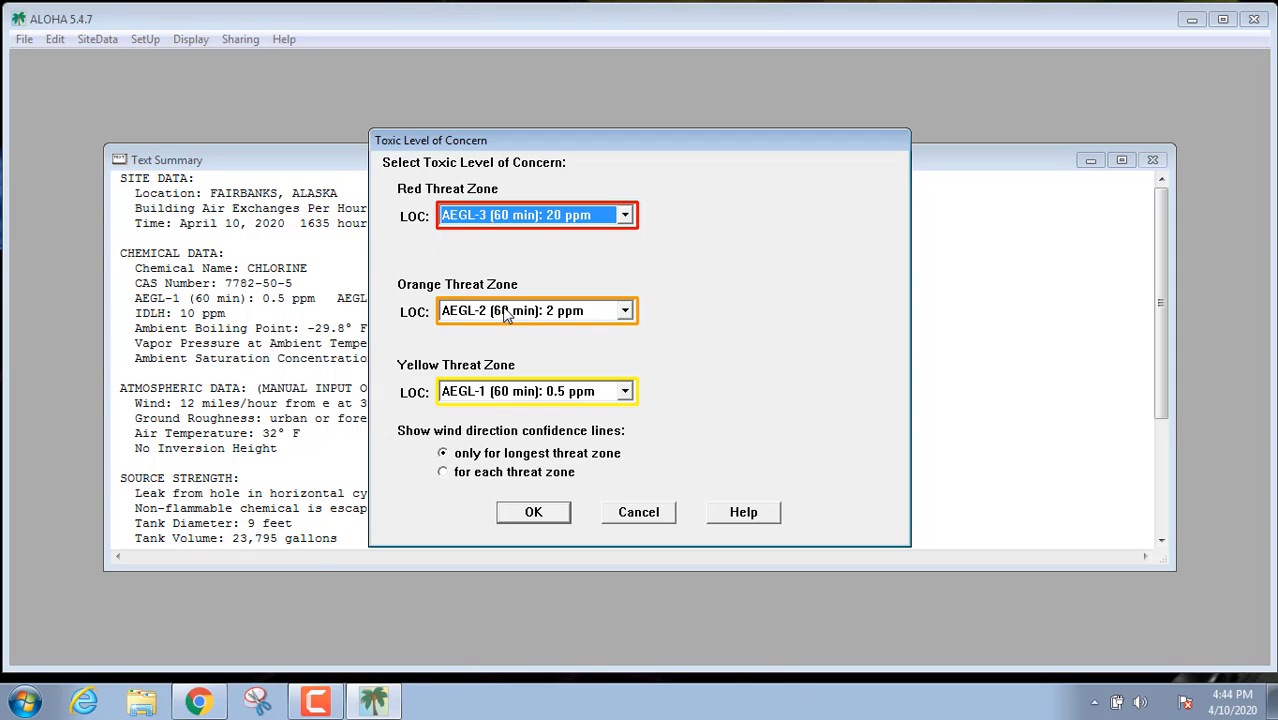
{"action": "left_click", "coordinate": [626, 393]}
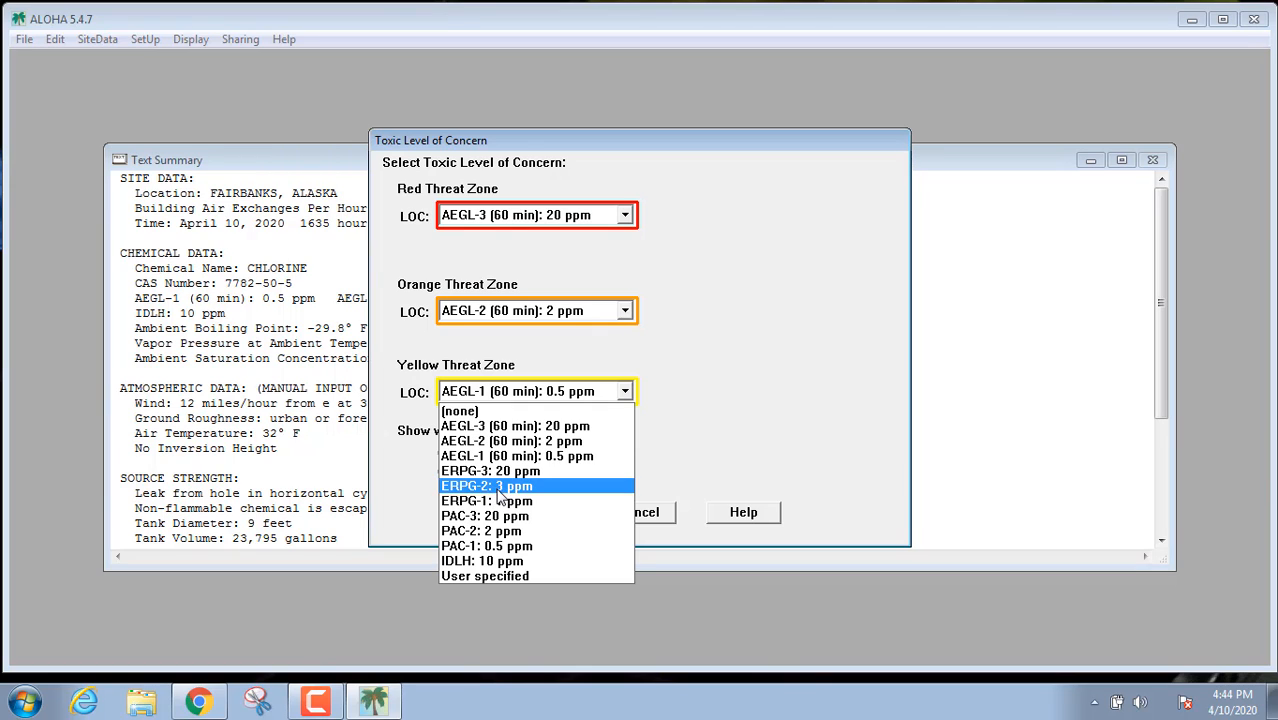
{"action": "left_click", "coordinate": [631, 396]}
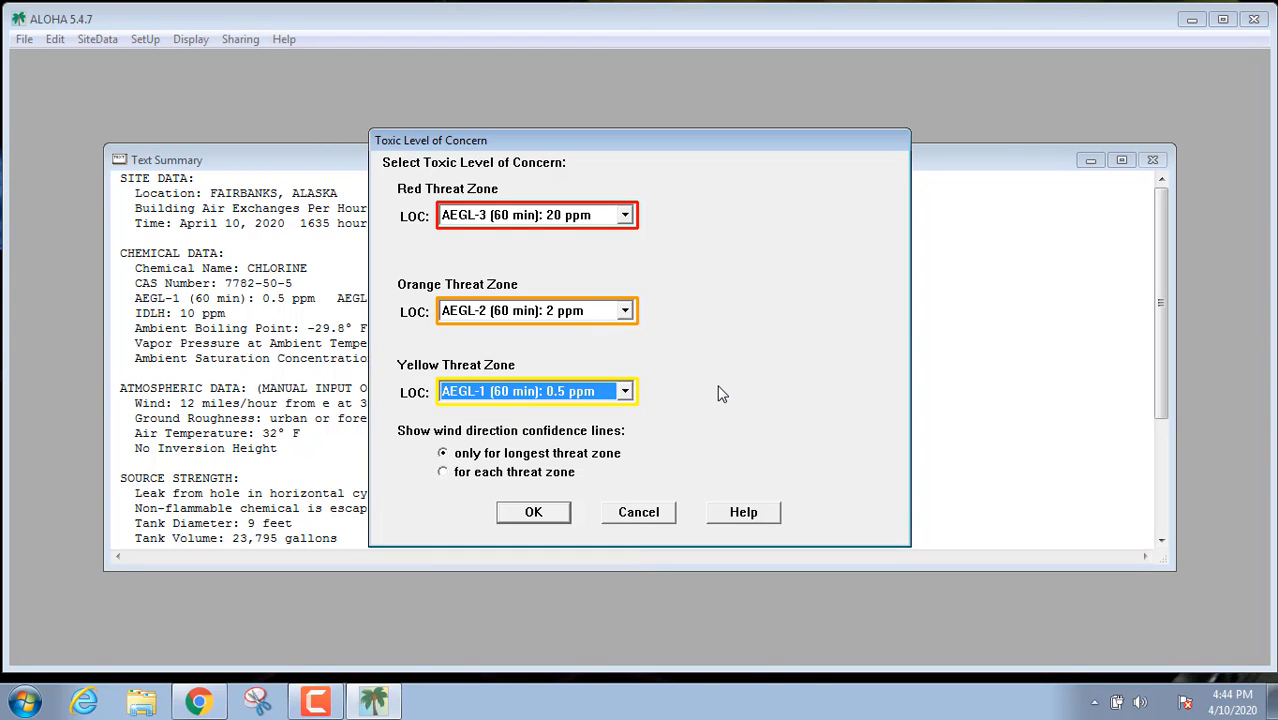
{"action": "left_click", "coordinate": [444, 474]}
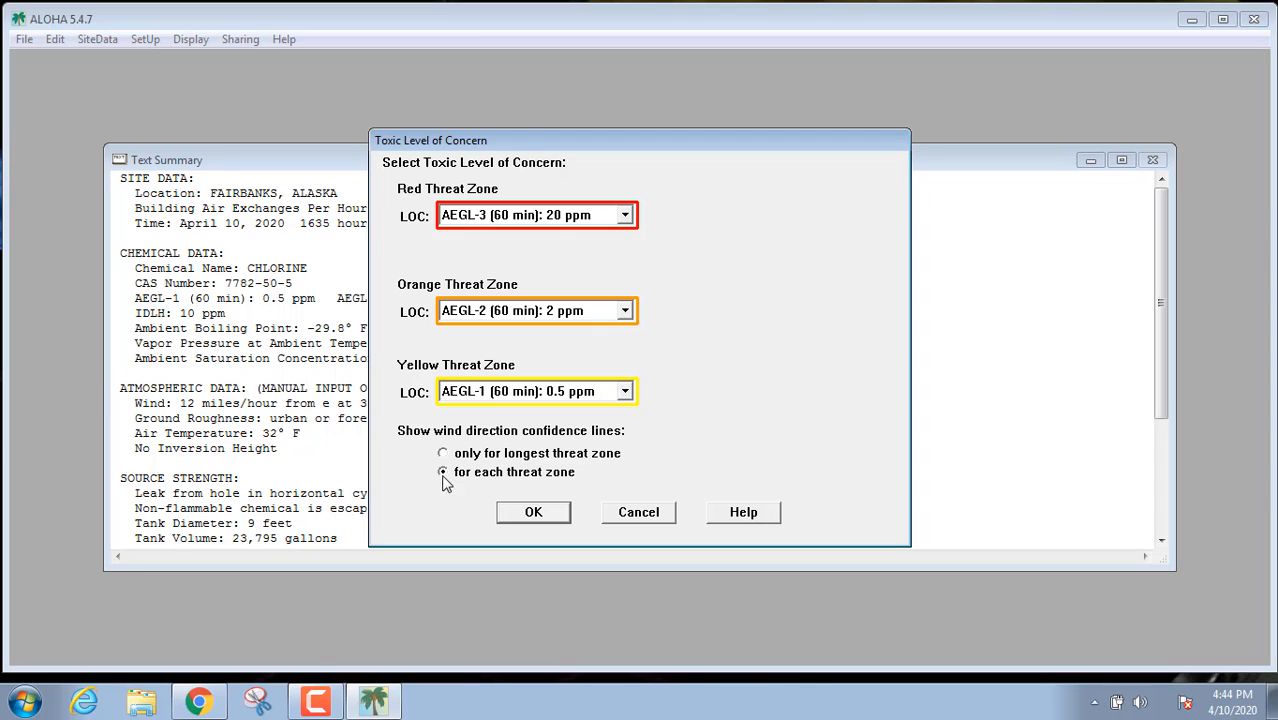
{"action": "left_click", "coordinate": [517, 518]}
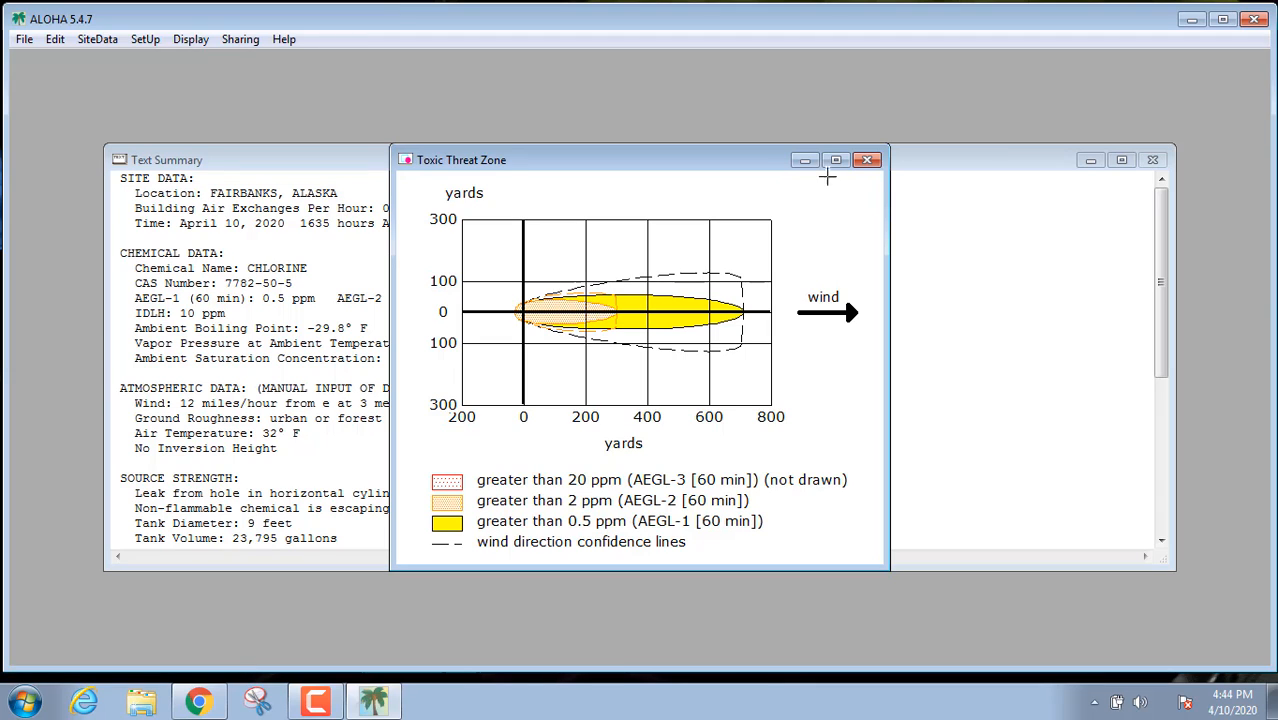
Step: Close the threat zone plot and redraw it with wind direction confidence lines only for the longest threat zone
{"action": "left_click", "coordinate": [868, 160]}
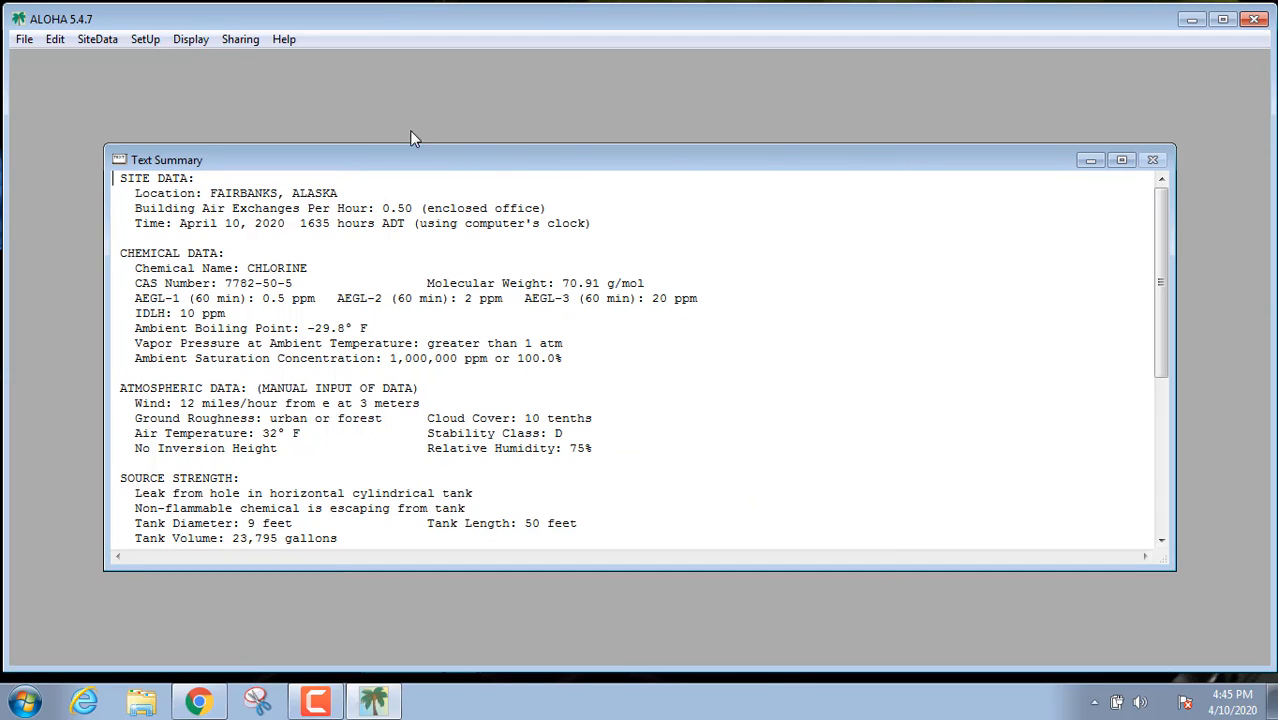
{"action": "left_click", "coordinate": [190, 39]}
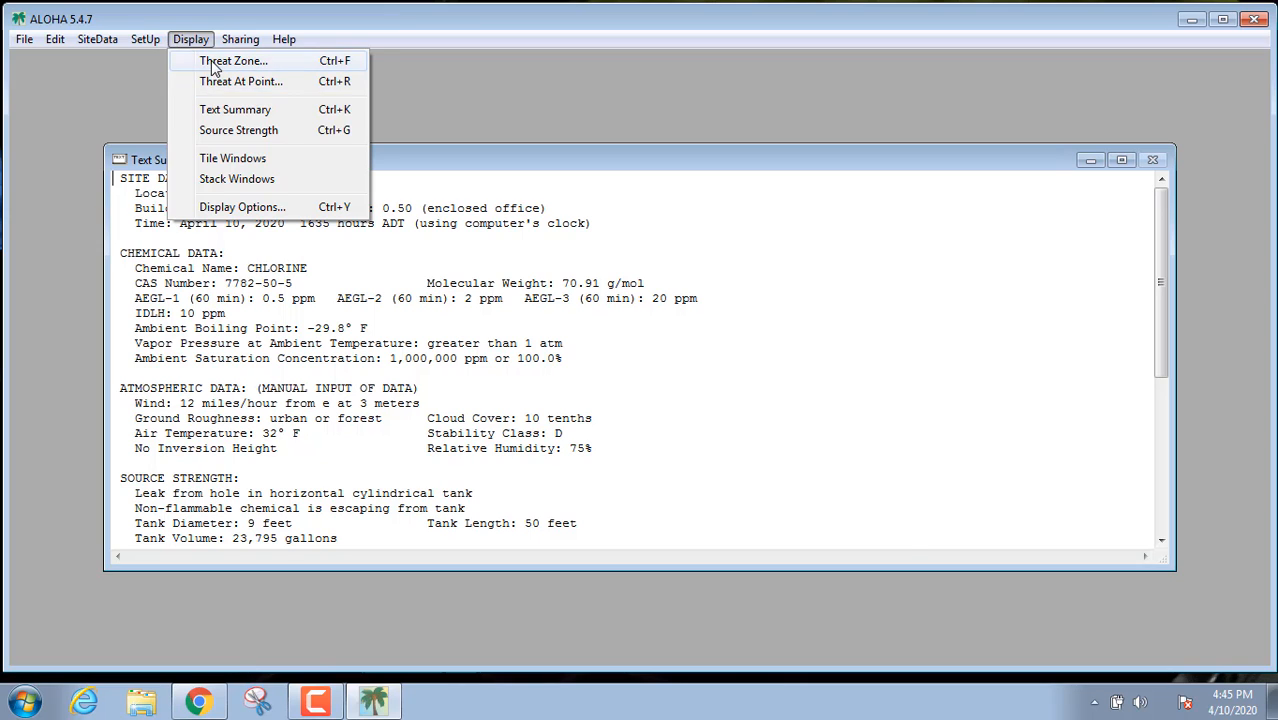
{"action": "left_click", "coordinate": [213, 61]}
{"action": "left_click", "coordinate": [443, 453]}
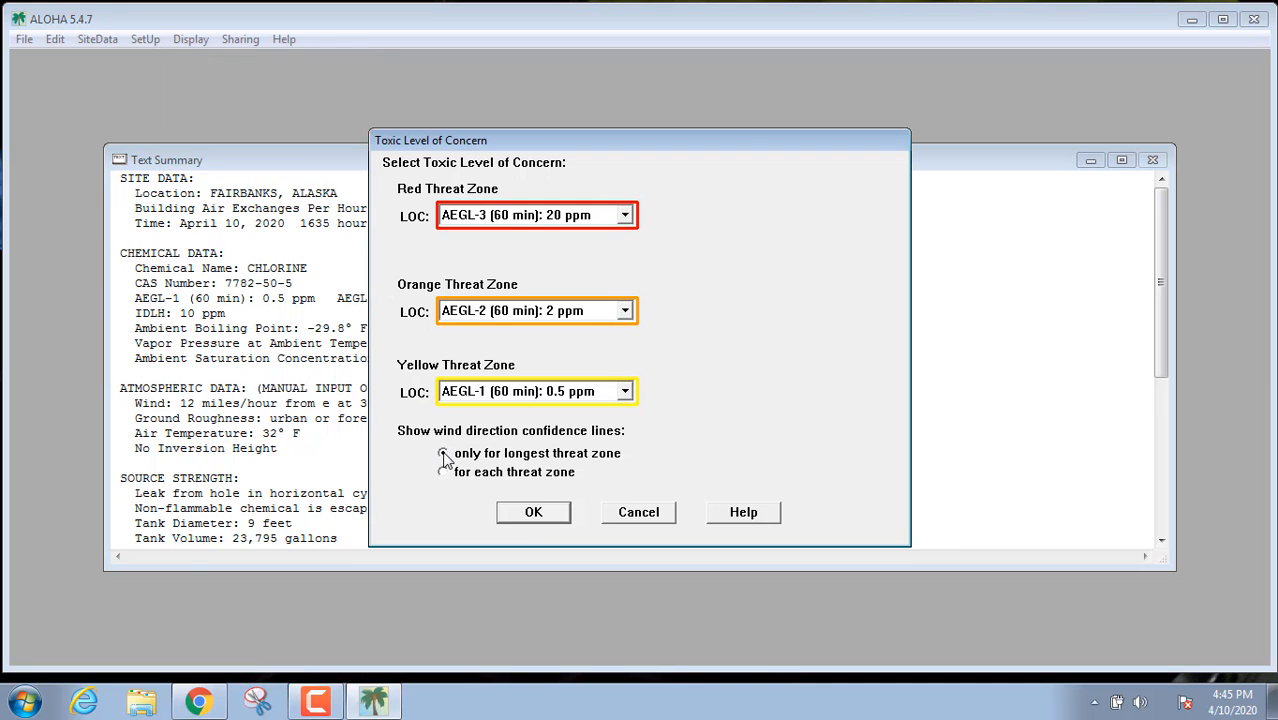
{"action": "left_click", "coordinate": [533, 512]}
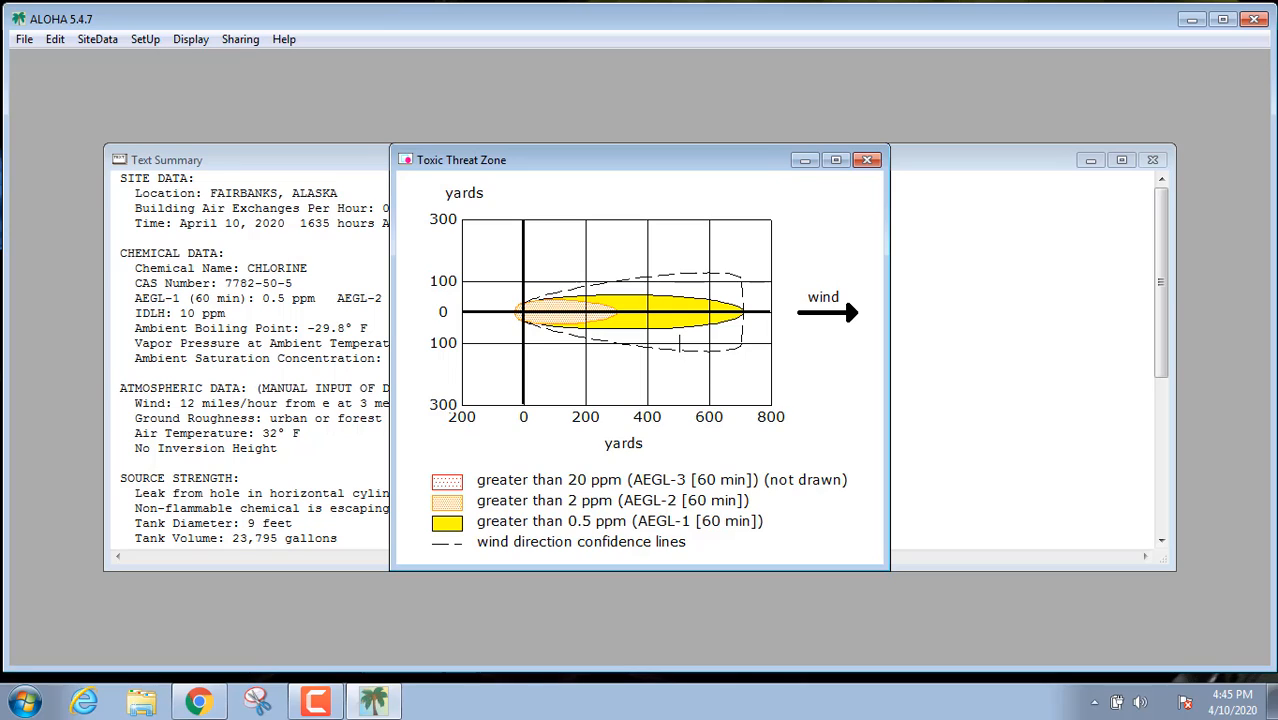